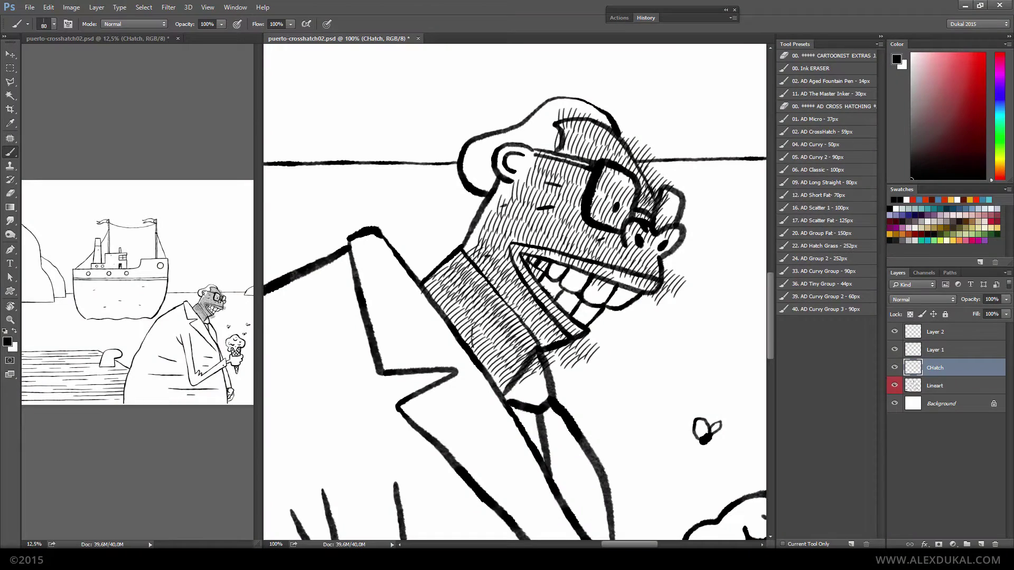
On the CHatch layer, hatch the man's neck and jacket from top to lower edge with the AD cross-hatch brush
left_click_drag(472, 336, 491, 381)
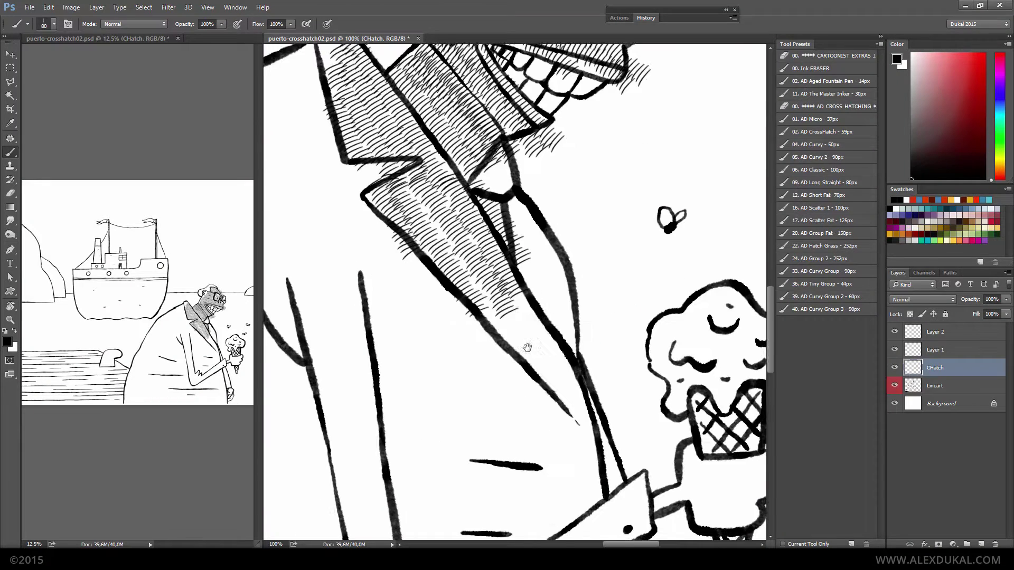
left_click_drag(528, 422, 492, 208)
mouse_move(522, 344)
left_mouse_down()
mouse_move(537, 376)
mouse_move(476, 476)
left_mouse_up()
left_click_drag(401, 317, 449, 501)
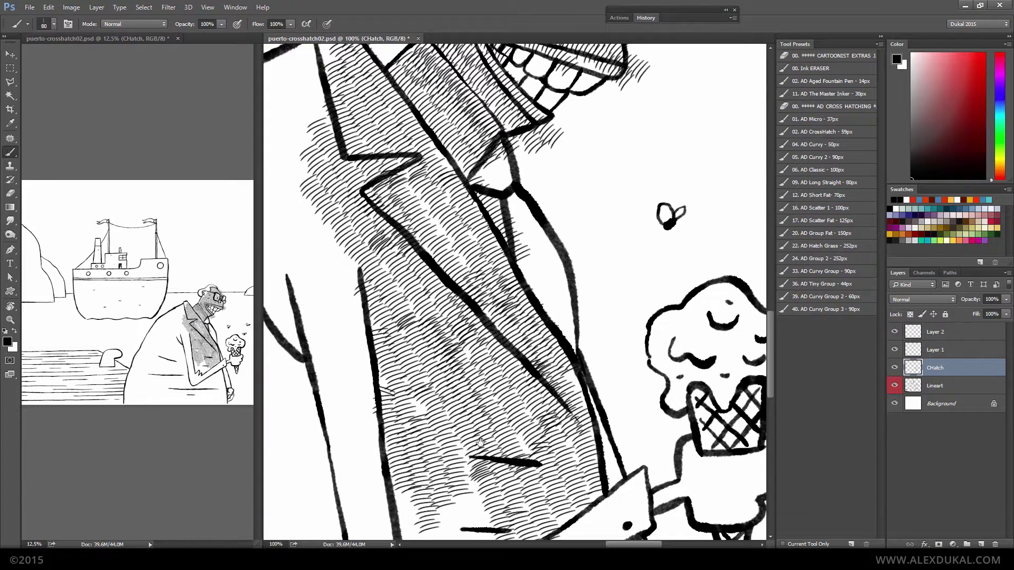
left_click_drag(581, 369, 623, 185)
mouse_move(581, 290)
left_mouse_down()
mouse_move(670, 425)
mouse_move(528, 502)
left_mouse_up()
mouse_move(555, 386)
left_mouse_down()
mouse_move(406, 480)
mouse_move(343, 100)
left_mouse_up()
left_click_drag(370, 159, 470, 369)
mouse_move(459, 154)
left_mouse_down()
mouse_move(422, 277)
mouse_move(344, 449)
left_mouse_up()
left_click_drag(528, 254, 475, 501)
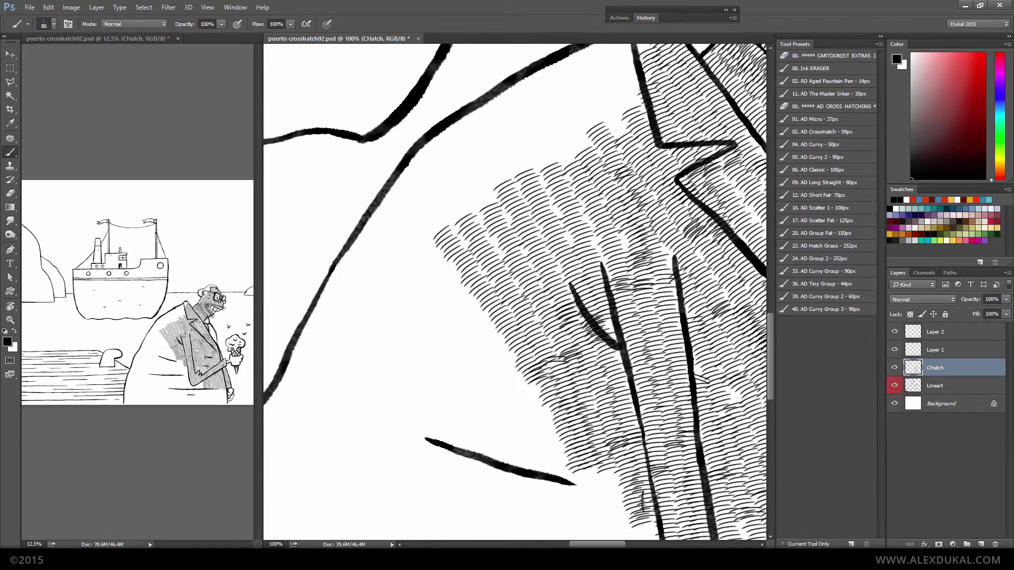
left_click_drag(476, 316, 397, 475)
Extend the hatching to the jacket's back, the area below the horizontal line, the hand and the ice cream
left_click_drag(581, 211, 317, 344)
left_click_drag(370, 211, 317, 370)
left_click_drag(423, 422, 409, 269)
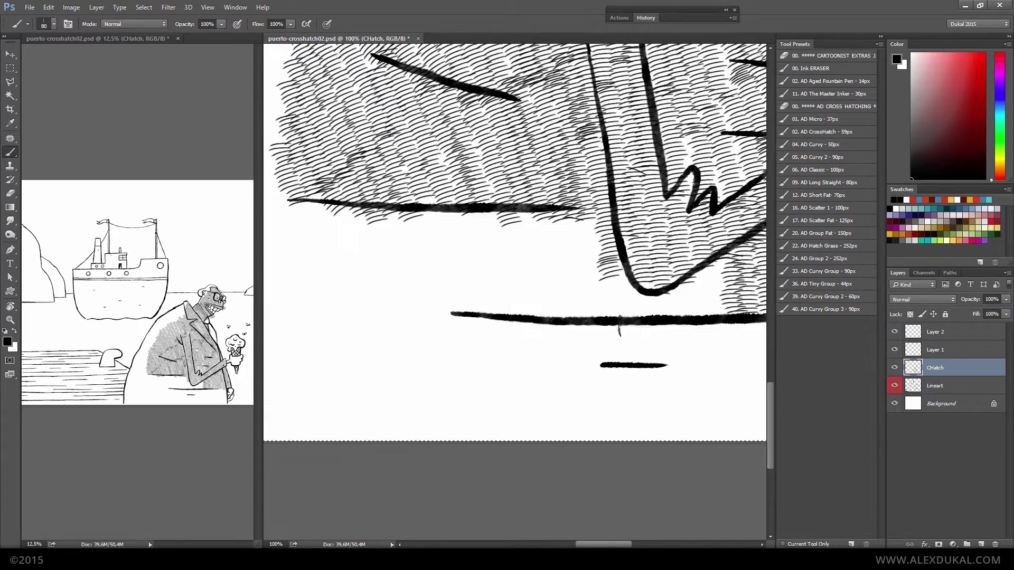
mouse_move(629, 328)
left_mouse_down()
mouse_move(396, 222)
mouse_move(384, 433)
mouse_move(634, 317)
left_mouse_up()
left_click_drag(317, 343, 687, 438)
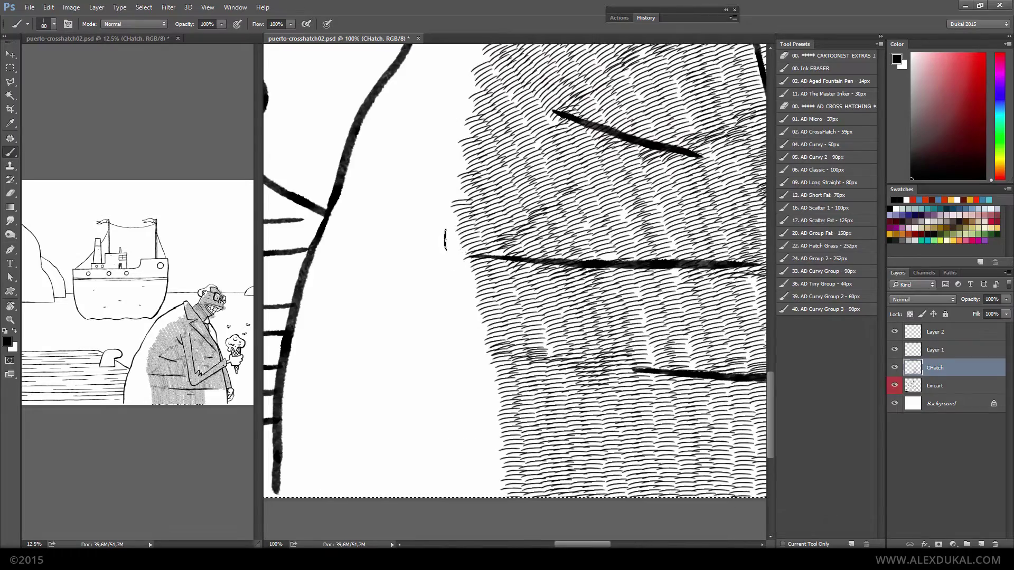
left_click_drag(475, 222, 396, 460)
mouse_move(523, 369)
left_mouse_down()
mouse_move(490, 335)
mouse_move(681, 317)
left_mouse_up()
left_click_drag(581, 158, 401, 338)
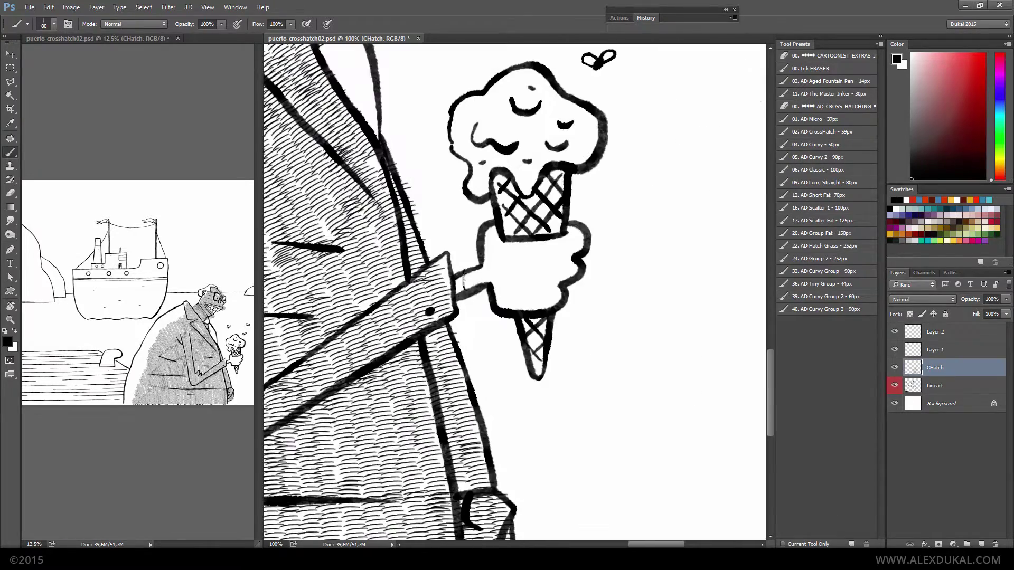
mouse_move(568, 232)
left_mouse_down()
mouse_move(449, 311)
mouse_move(563, 111)
left_mouse_up()
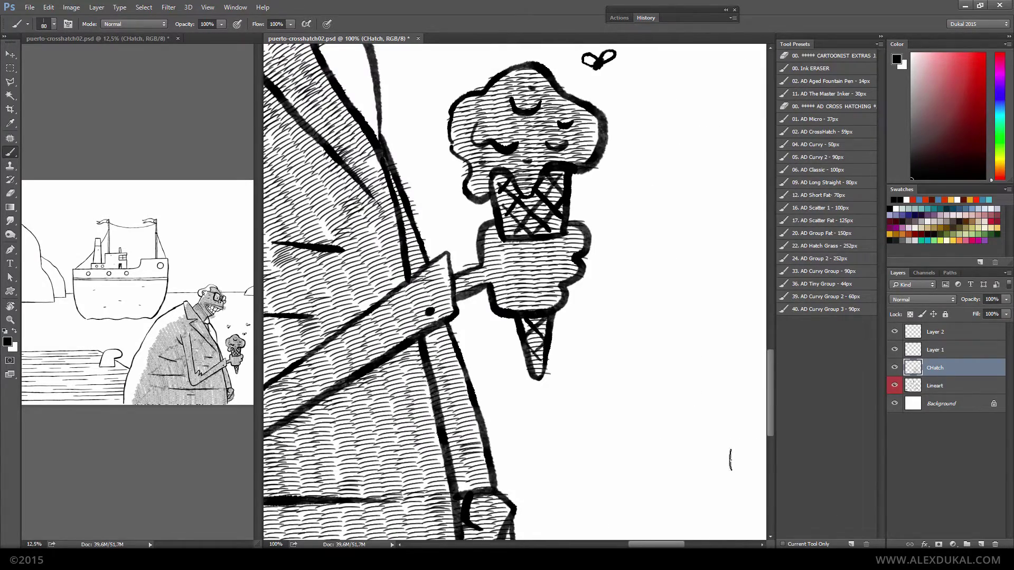
Switch to Layer 1 and lay the first dense cross-hatching over the jacket
key("alt+bracketright")
left_click_drag(422, 328, 718, 306)
mouse_move(507, 349)
left_mouse_down()
mouse_move(602, 317)
mouse_move(492, 211)
mouse_move(662, 168)
mouse_move(584, 283)
left_mouse_up()
Cross-hatch the top of the jacket, beside the lapel and down its left side
left_click_drag(581, 96, 507, 154)
left_click_drag(559, 222, 659, 359)
left_click_drag(639, 232, 551, 141)
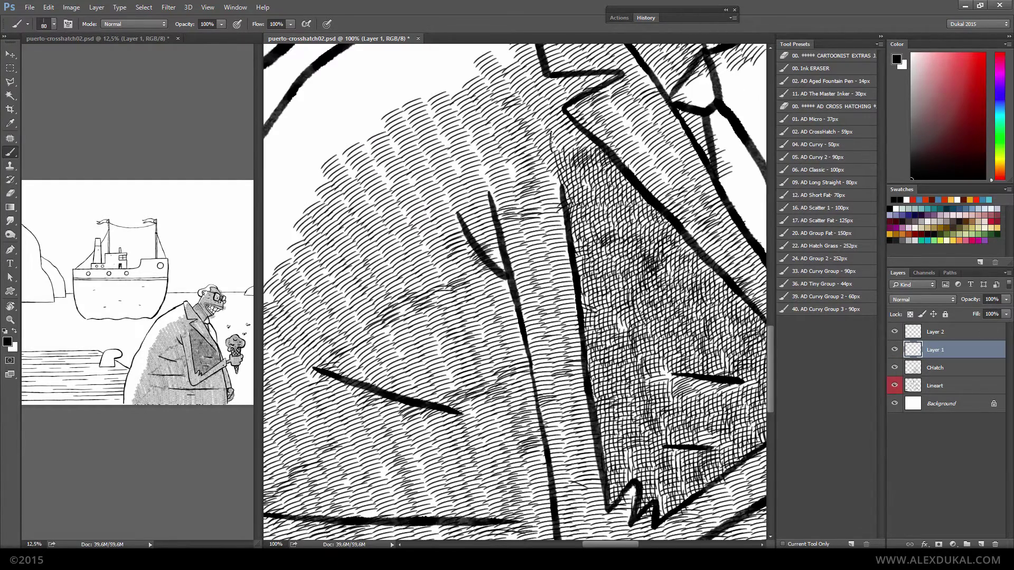
left_click_drag(455, 116, 476, 248)
mouse_move(412, 159)
left_mouse_down()
mouse_move(497, 269)
mouse_move(528, 423)
left_mouse_up()
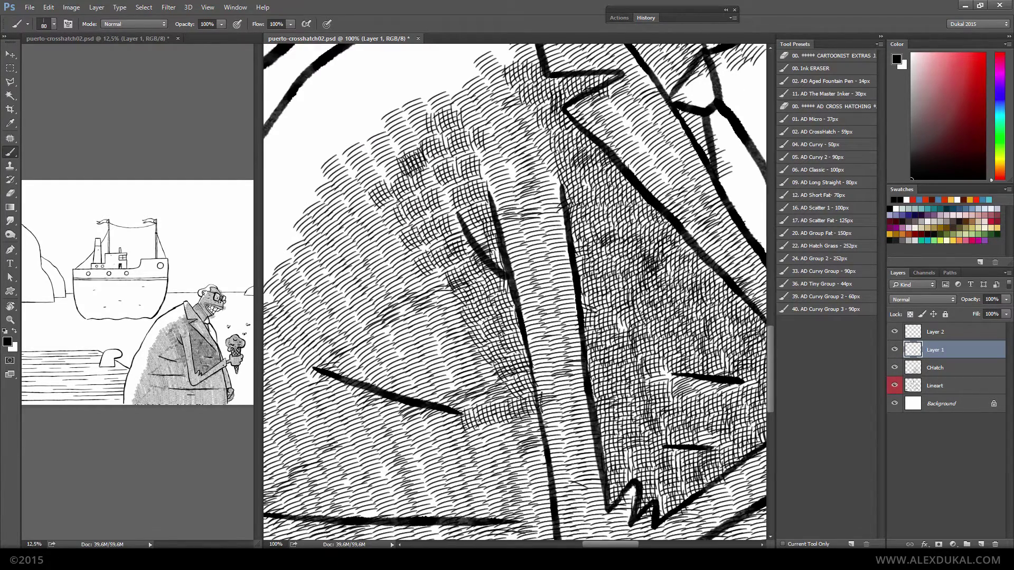
mouse_move(475, 401)
left_mouse_down()
mouse_move(403, 249)
mouse_move(342, 369)
left_mouse_up()
Cross-hatch the jacket's lower middle and bottom, down to the canvas edge
left_click_drag(512, 385, 575, 271)
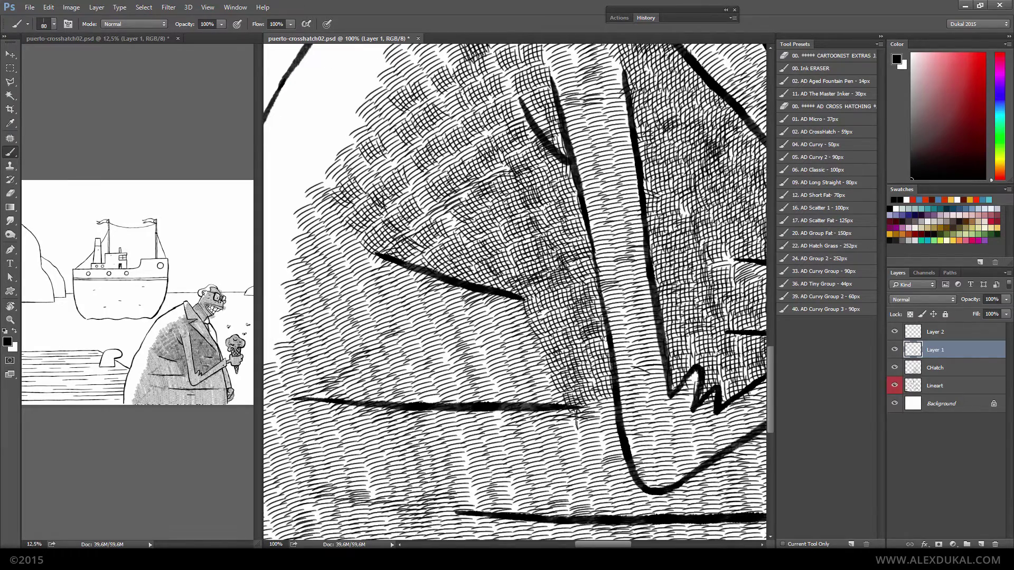
left_click_drag(576, 327, 608, 517)
left_click_drag(571, 412, 423, 296)
left_click_drag(370, 275, 532, 385)
left_click_drag(401, 327, 286, 407)
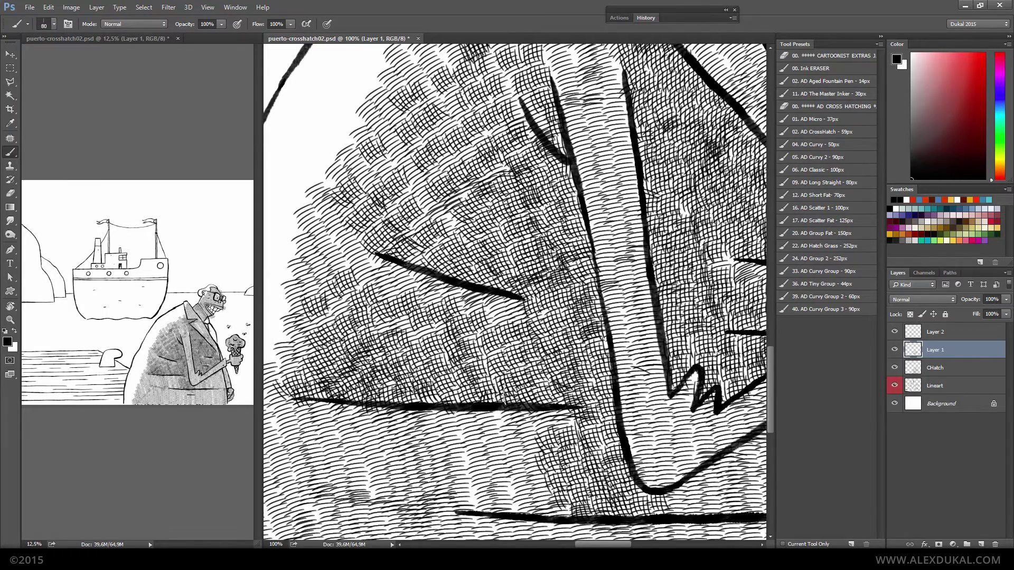
left_click_drag(423, 423, 422, 264)
left_click_drag(328, 354, 475, 265)
left_click_drag(412, 375, 623, 275)
mouse_move(324, 402)
left_mouse_down()
mouse_move(413, 372)
mouse_move(523, 401)
left_mouse_up()
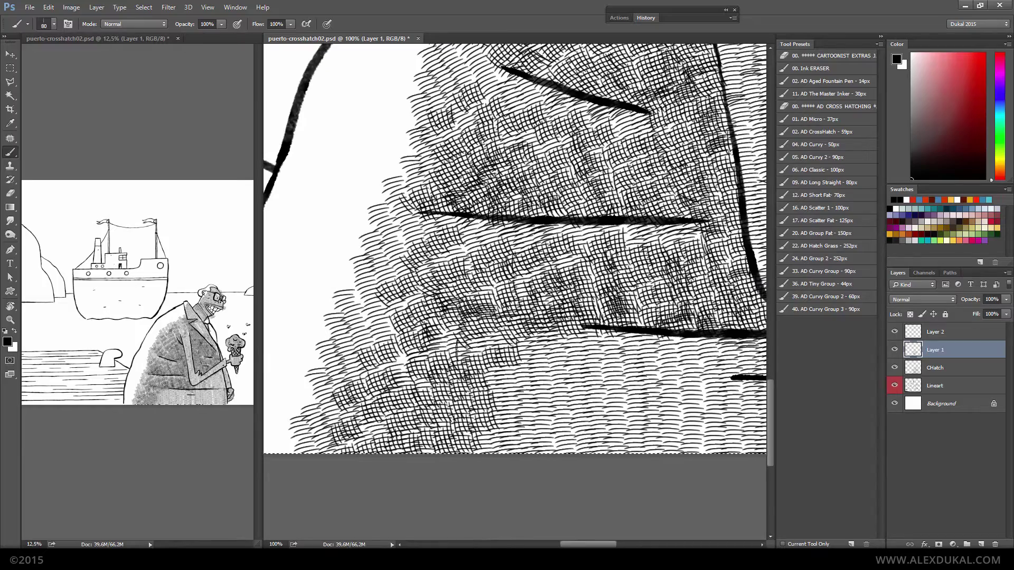
Darken the lower jacket and the area under the arm with denser cross-hatching
left_click_drag(464, 359, 629, 401)
left_click_drag(581, 317, 381, 298)
mouse_move(528, 344)
left_mouse_down()
mouse_move(538, 340)
mouse_move(354, 335)
left_mouse_up()
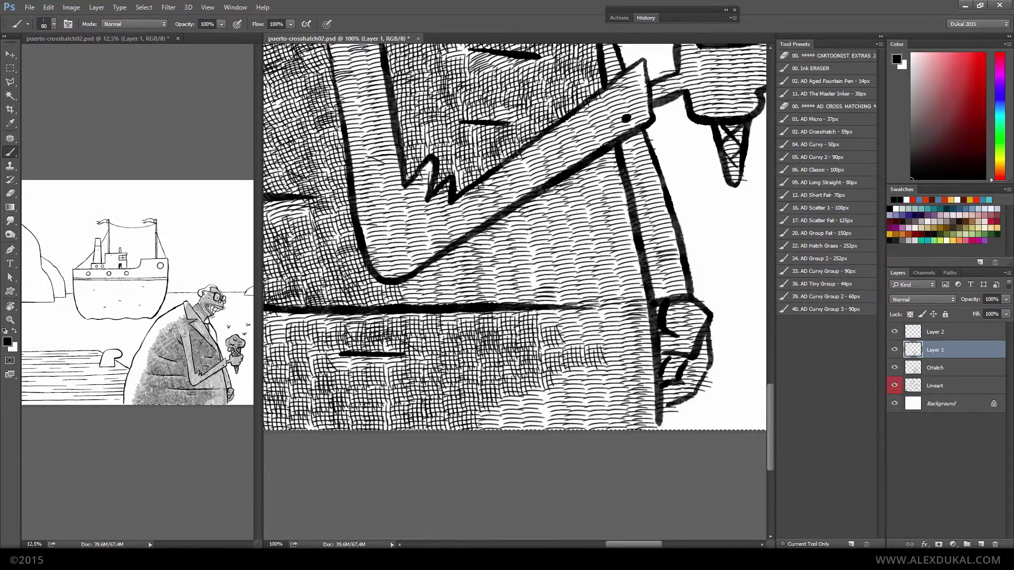
left_click_drag(549, 317, 660, 422)
left_click_drag(575, 423, 412, 211)
mouse_move(528, 159)
left_mouse_down()
mouse_move(584, 290)
mouse_move(507, 264)
left_mouse_up()
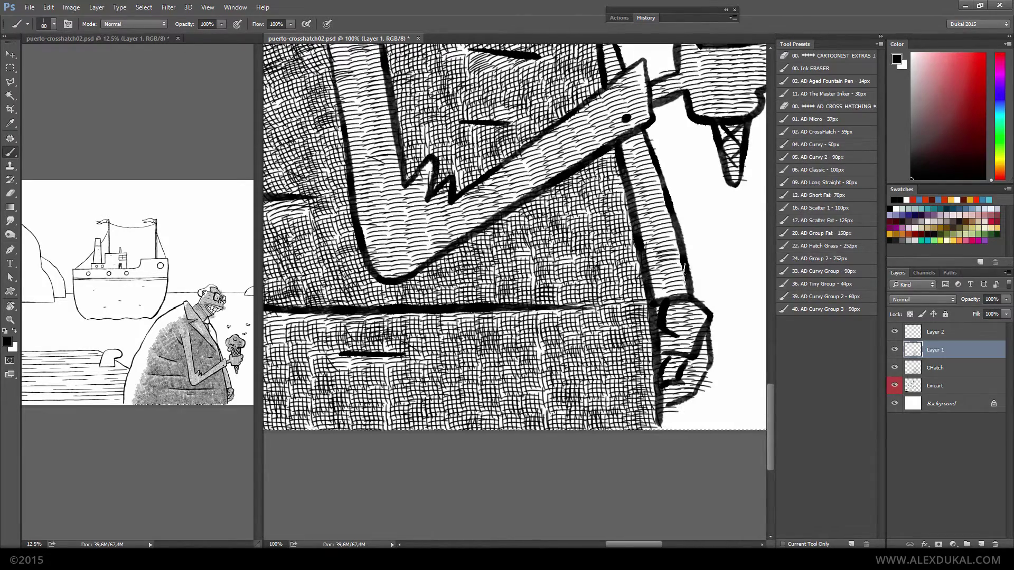
mouse_move(344, 319)
left_mouse_down()
mouse_move(607, 370)
mouse_move(295, 417)
left_mouse_up()
left_click_drag(274, 380, 412, 444)
mouse_move(391, 301)
left_mouse_down()
mouse_move(504, 289)
mouse_move(581, 185)
left_mouse_up()
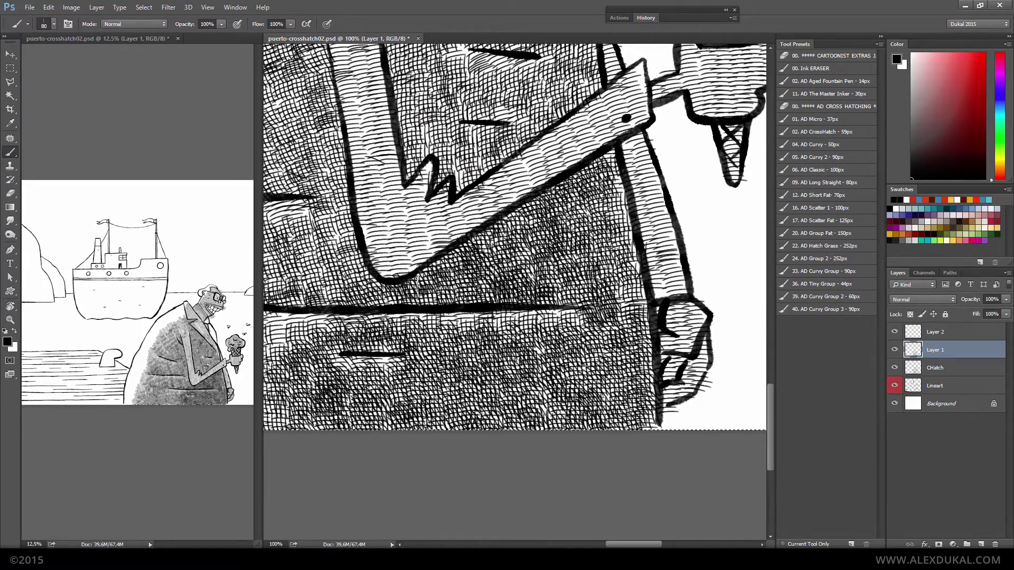
Add cross-hatching across the upper jacket, lower body and the jacket's left side
left_click_drag(359, 211, 306, 301)
left_click_drag(317, 237, 607, 280)
left_click_drag(402, 295, 623, 227)
mouse_move(581, 137)
left_mouse_down()
mouse_move(424, 238)
mouse_move(338, 158)
mouse_move(607, 237)
left_mouse_up()
left_click_drag(660, 317, 317, 285)
mouse_move(290, 343)
left_mouse_down()
mouse_move(413, 484)
mouse_move(608, 422)
left_mouse_up()
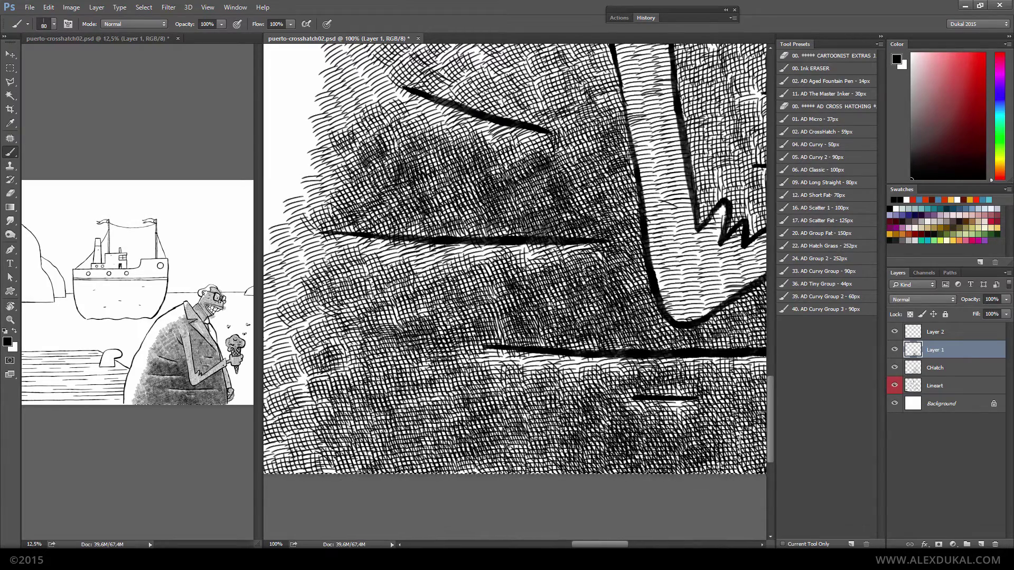
left_click_drag(581, 370, 389, 383)
left_click_drag(591, 475, 708, 317)
left_click_drag(316, 464, 660, 259)
Layer further hatch strokes over the whole jacket, finishing near the lapel
left_click_drag(634, 370, 729, 222)
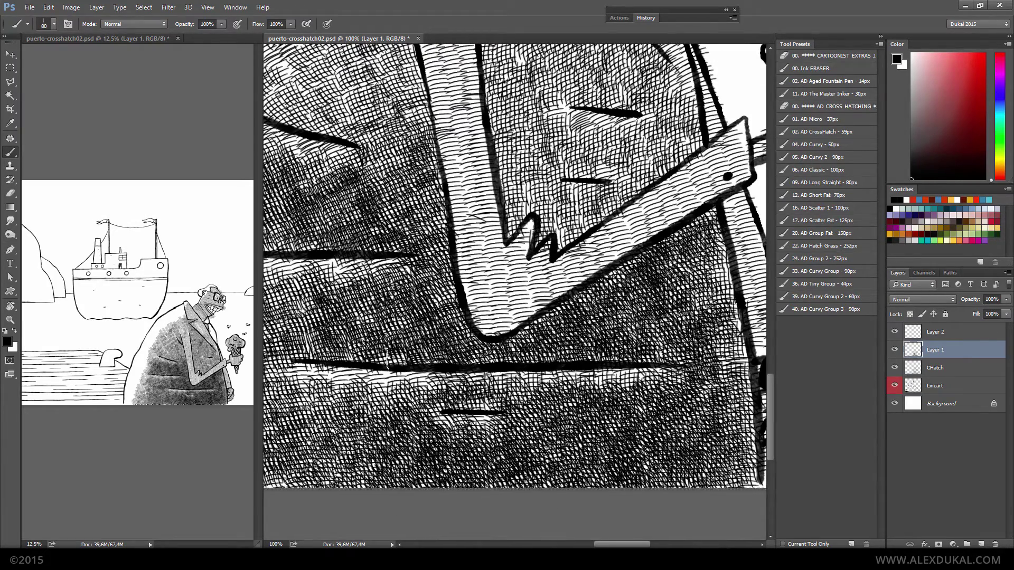
left_click_drag(380, 364, 438, 301)
left_click_drag(396, 238, 507, 412)
left_click_drag(528, 301, 401, 143)
mouse_move(306, 307)
left_mouse_down()
mouse_move(496, 97)
mouse_move(444, 159)
left_mouse_up()
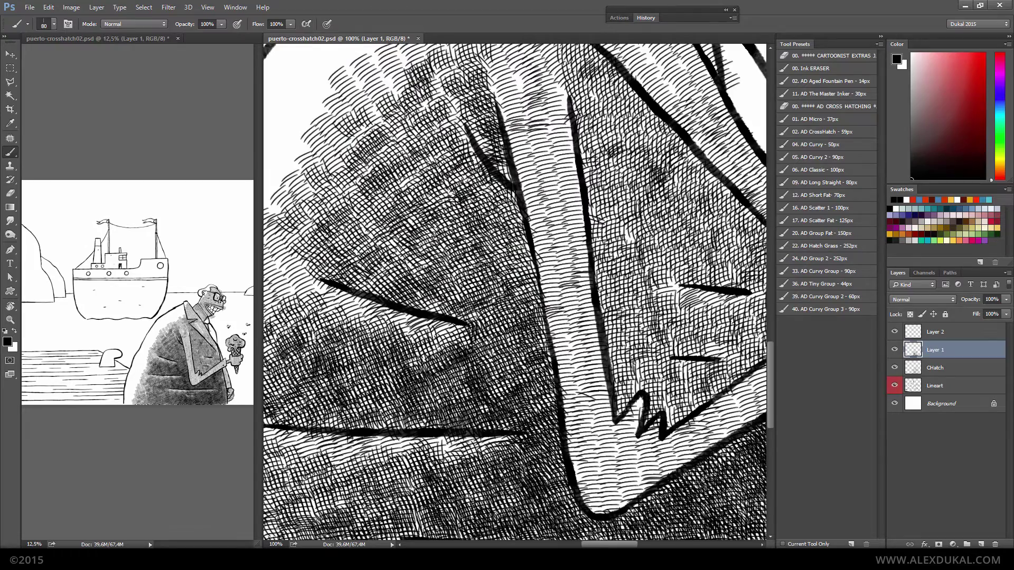
left_click_drag(528, 211, 374, 256)
left_click_drag(560, 311, 443, 470)
left_click_drag(412, 174, 543, 338)
mouse_move(644, 412)
left_mouse_down()
mouse_move(588, 257)
mouse_move(541, 333)
mouse_move(412, 127)
mouse_move(586, 348)
left_mouse_up()
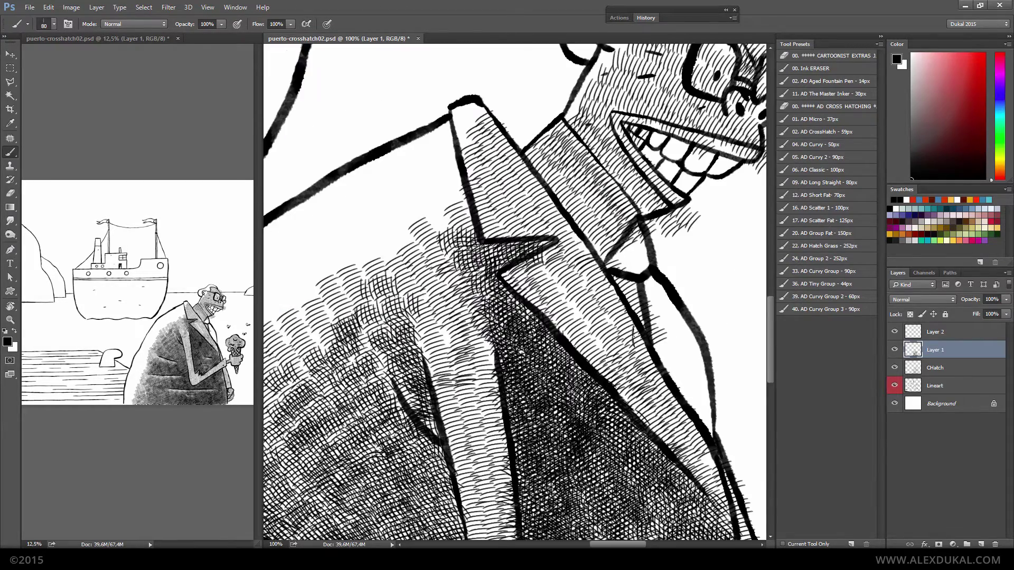
mouse_move(559, 150)
left_mouse_down()
mouse_move(599, 242)
mouse_move(560, 158)
mouse_move(417, 173)
left_mouse_up()
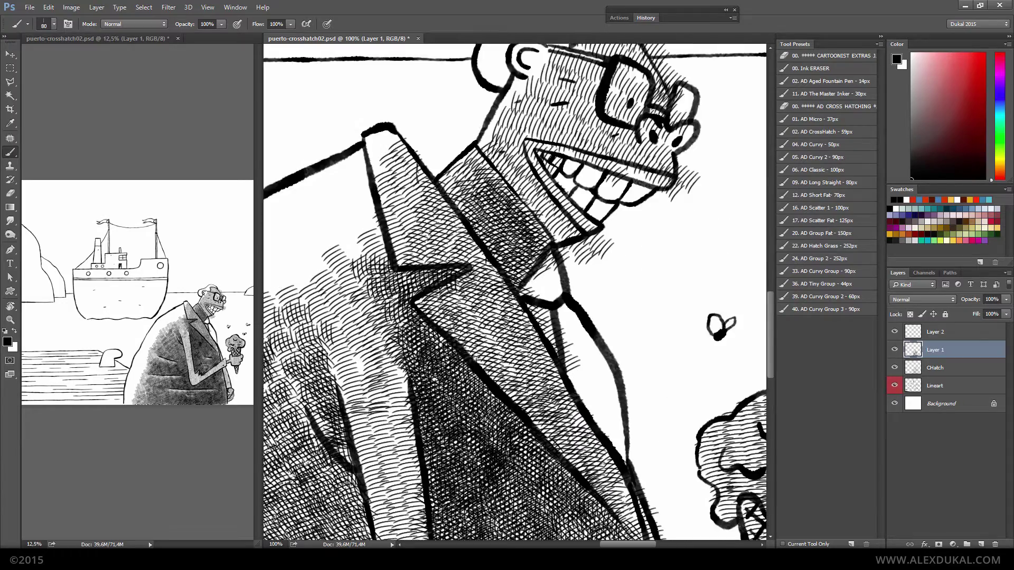
Pan to the hand and ice cream and cross-hatch around them and the ice cream's face
scroll(652, 354, "down", 10)
left_click_drag(652, 354, 444, 506)
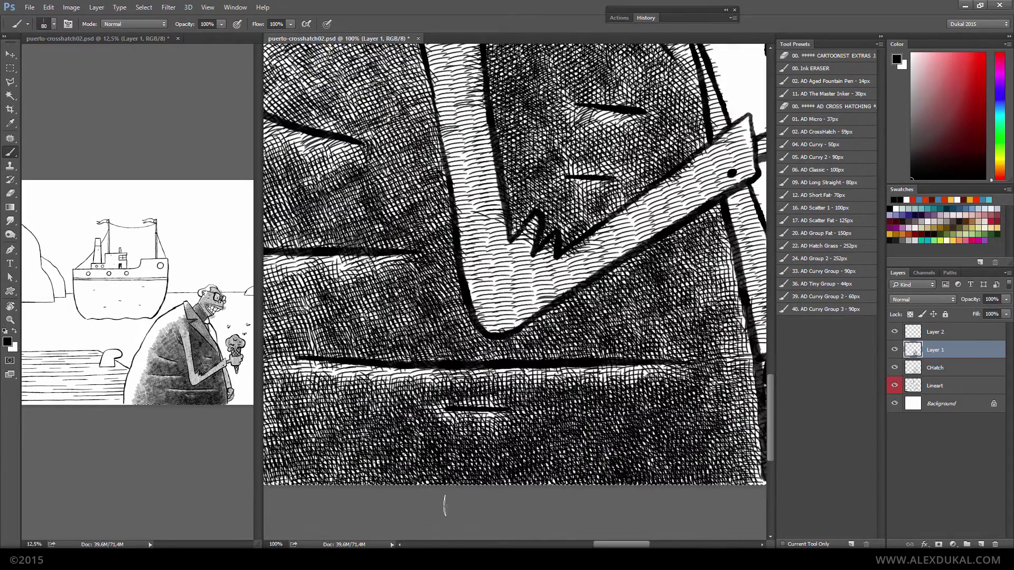
left_click_drag(494, 394, 299, 501)
left_click_drag(523, 248, 576, 401)
left_click_drag(581, 158, 639, 238)
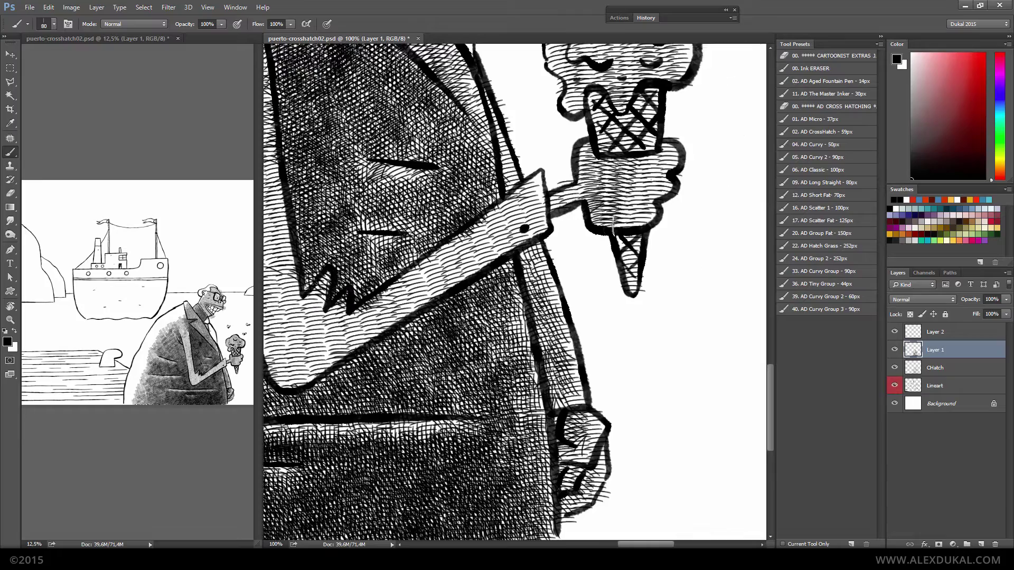
left_click_drag(619, 172, 587, 229)
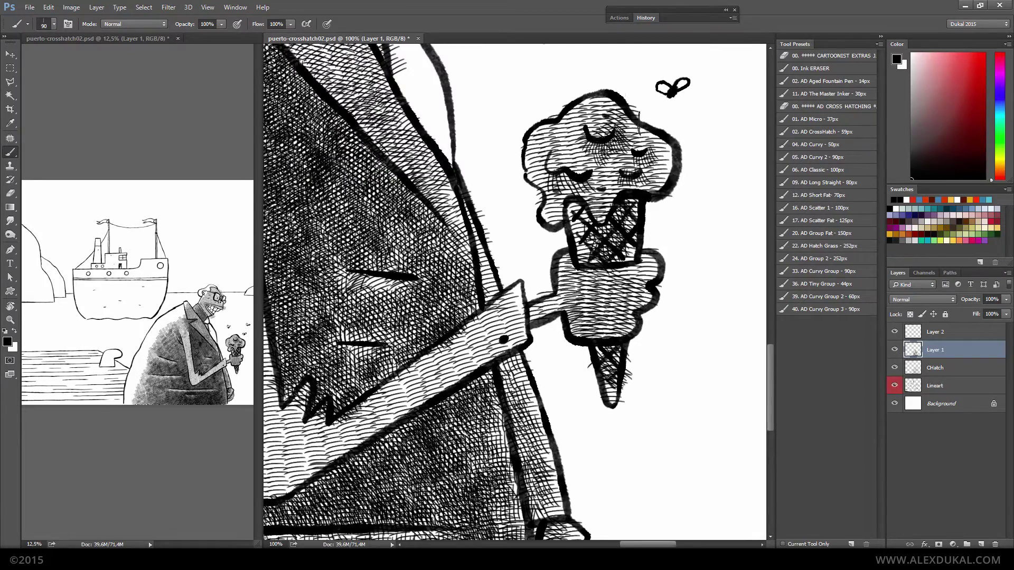
left_click_drag(639, 125, 608, 122)
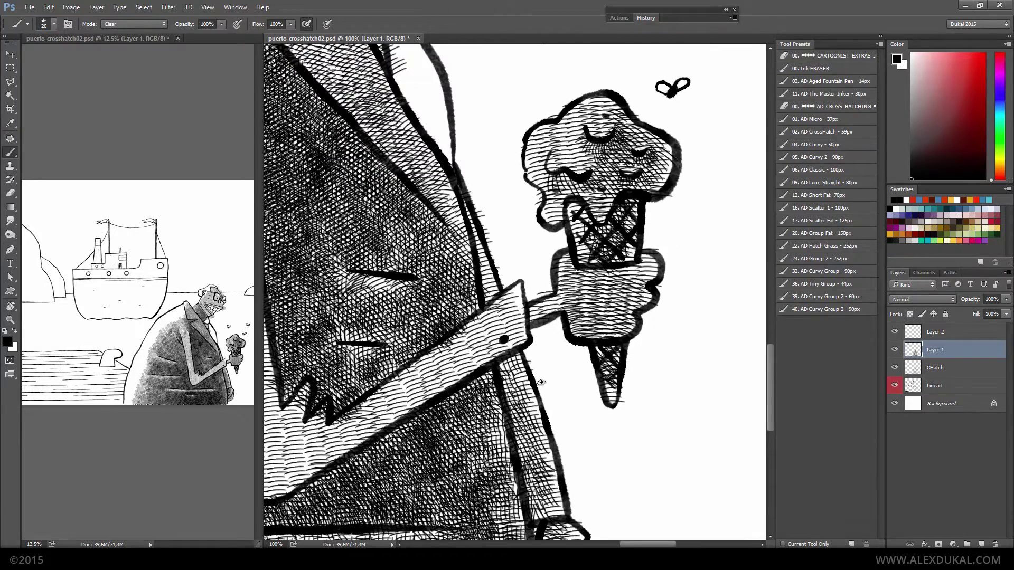
Enlarge the Clear-mode brush and clear stray hatching around the sleeve, lapel and collar on Layer 1
key("bracketright")
left_click_drag(303, 382, 597, 300)
left_click_drag(506, 159, 540, 210)
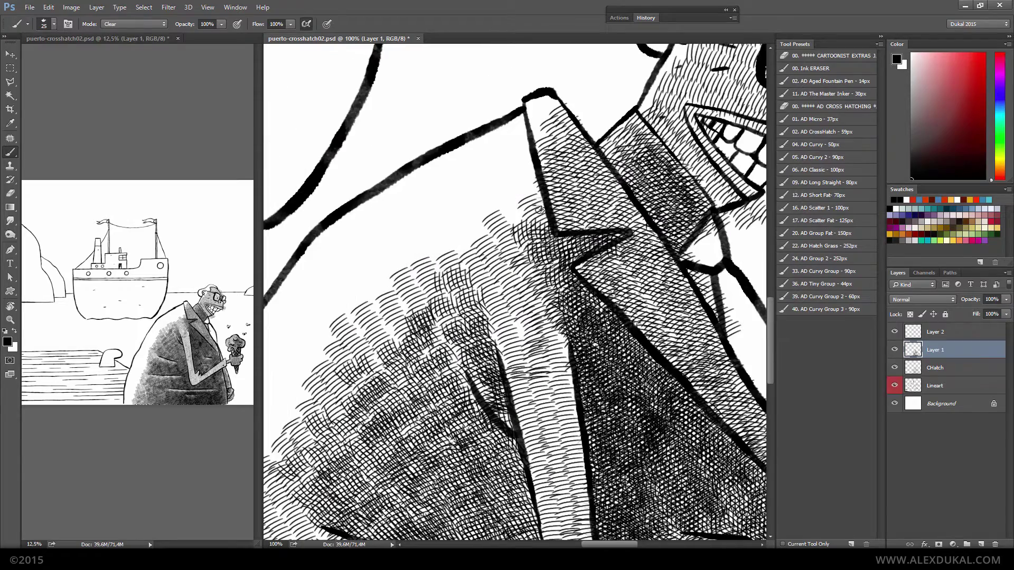
On the CHatch layer, clear hatching around the face, collar, head, lower-left jacket, arm and ice cream hand
key("alt+bracketleft")
left_click_drag(856, 149, 698, 182)
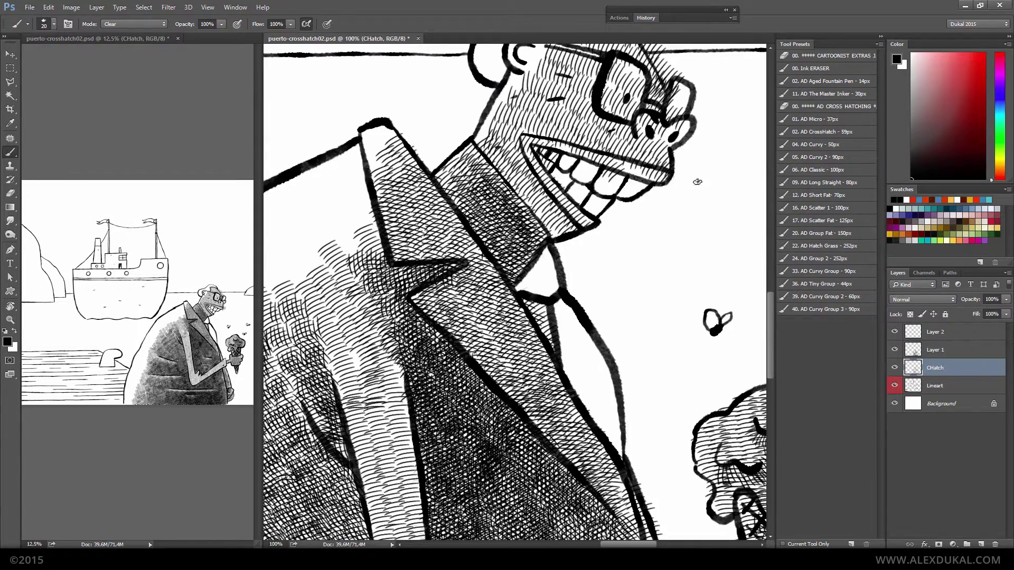
left_click_drag(677, 109, 662, 220)
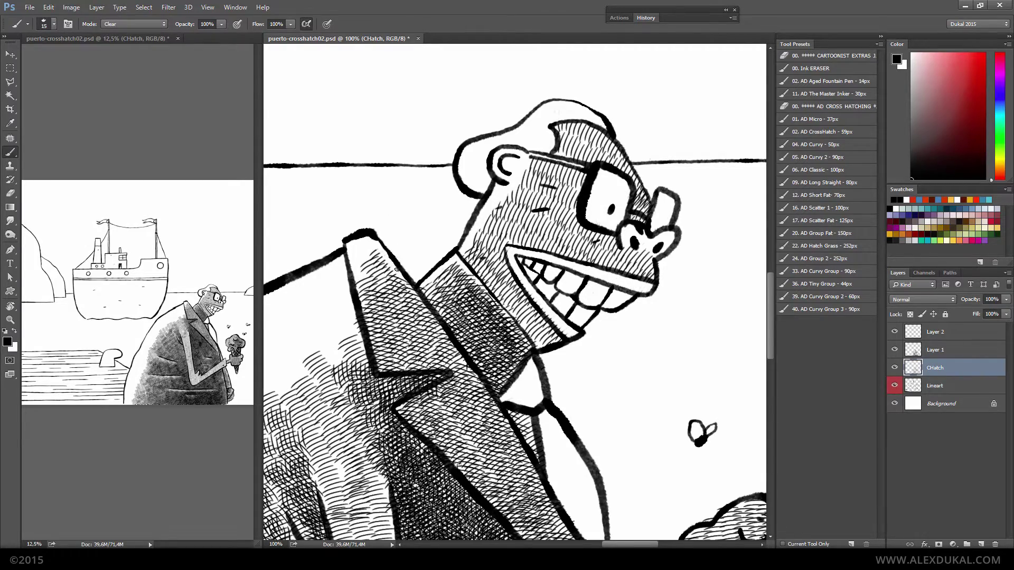
left_click_drag(462, 372, 538, 269)
mouse_move(690, 123)
left_mouse_down()
mouse_move(579, 344)
mouse_move(633, 384)
left_mouse_up()
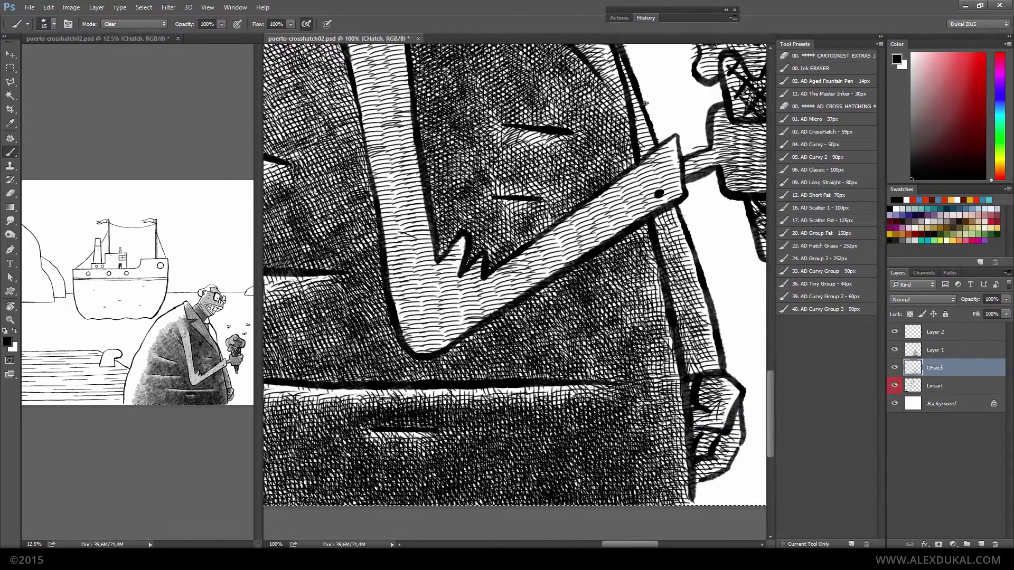
left_click_drag(646, 103, 532, 168)
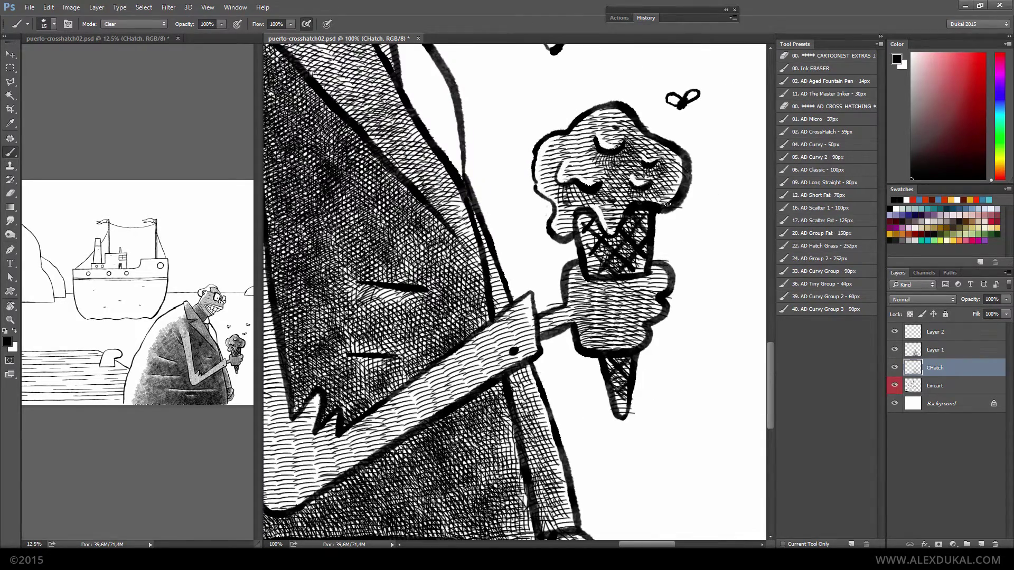
Adjust the brush size and clean the jacket, armband and collar highlights, returning to Layer 1
key("bracketleft")
left_click_drag(478, 336, 624, 277)
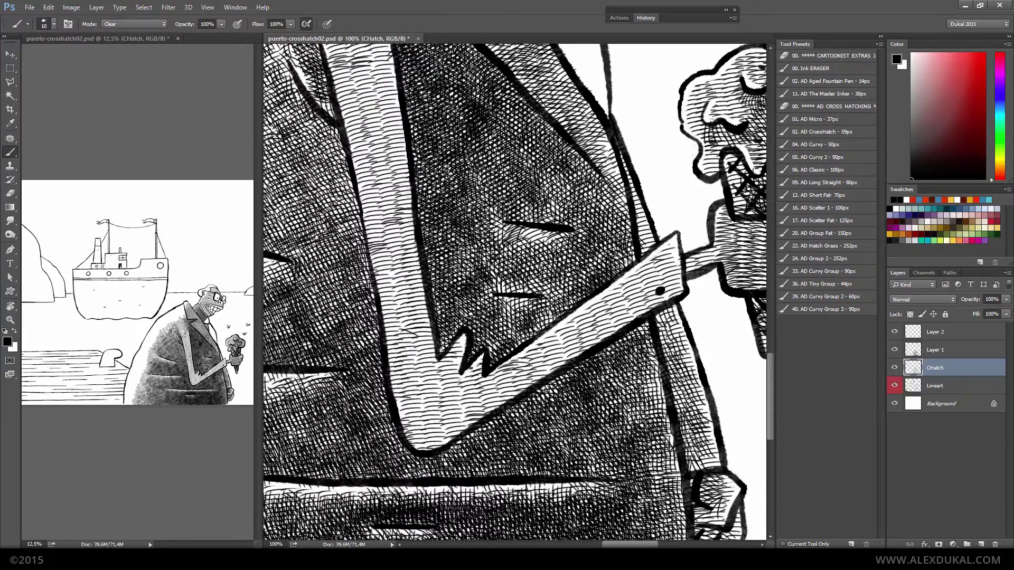
key("bracketright")
left_click_drag(471, 368, 536, 469)
key("alt+bracketright")
key("bracketleft")
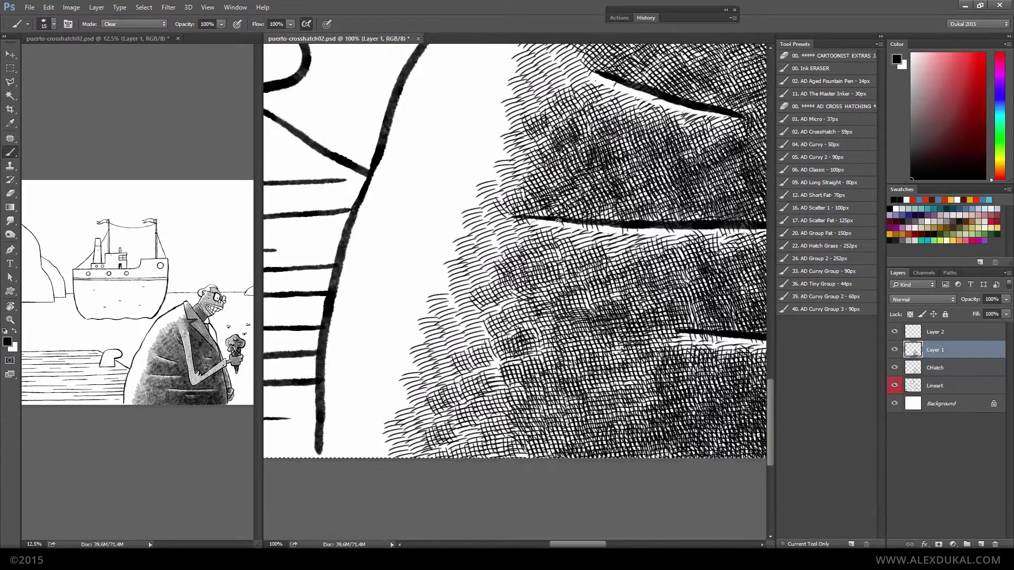
left_click_drag(677, 334, 481, 318)
left_click_drag(457, 285, 683, 304)
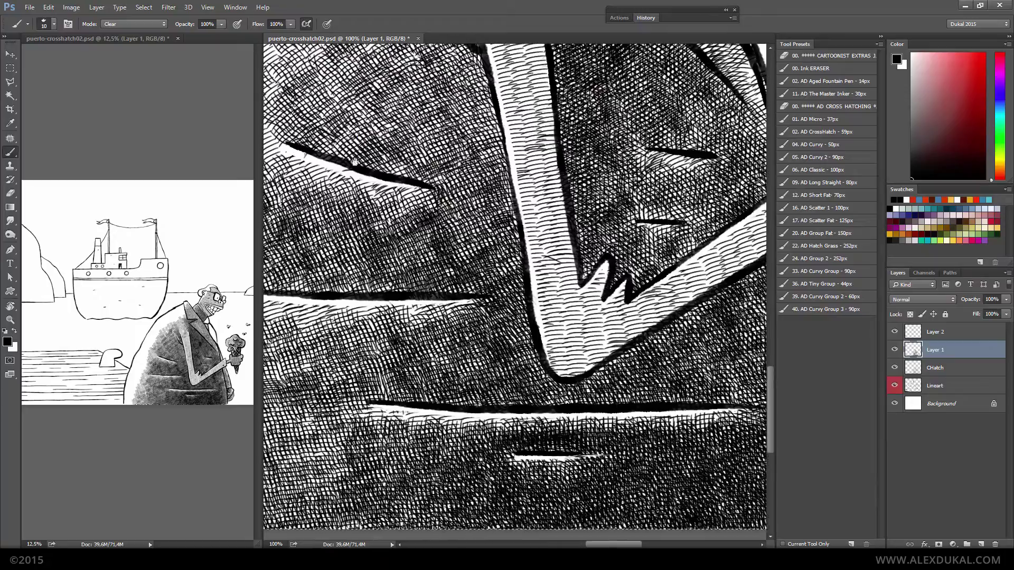
Fit the picture on screen and hatch the water around and left of the ship
key("ctrl+0")
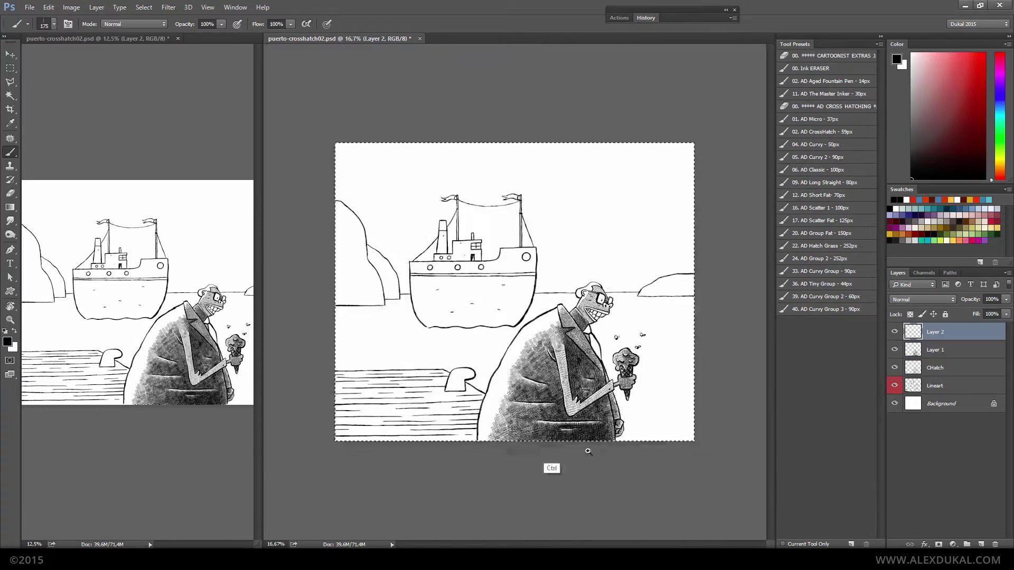
key("ctrl+plus")
left_click_drag(490, 248, 549, 274)
left_click_drag(407, 312, 500, 249)
mouse_move(641, 286)
left_mouse_down()
mouse_move(549, 308)
mouse_move(459, 228)
mouse_move(454, 79)
left_mouse_up()
left_click_drag(317, 158, 552, 221)
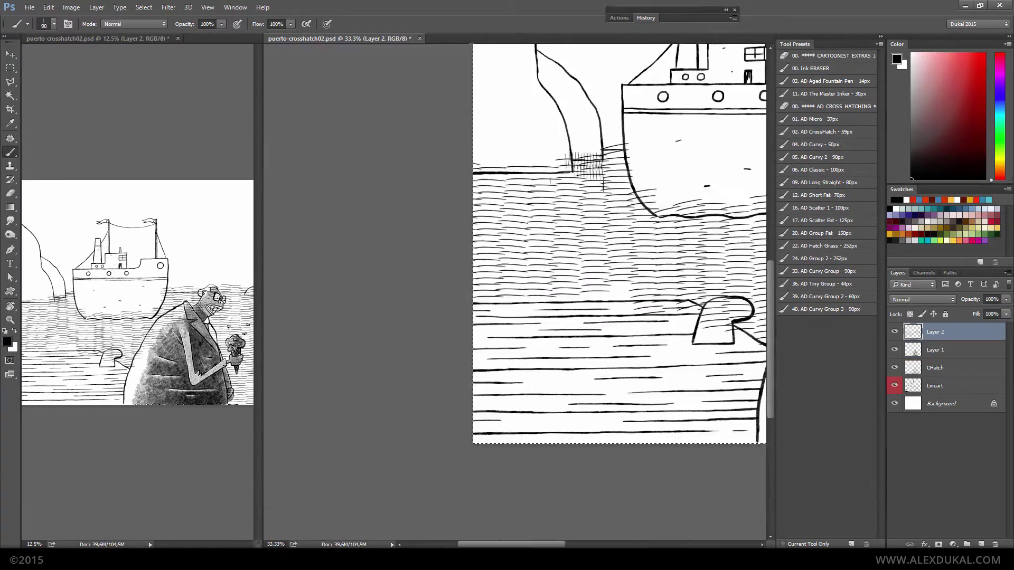
left_click_drag(551, 180, 495, 259)
Try denser cross-hatching left of the ship with a larger brush, then undo the heavy strokes
key("bracketright")
key("bracketright")
key("bracketright")
left_click_drag(591, 158, 491, 254)
left_click_drag(592, 206, 485, 274)
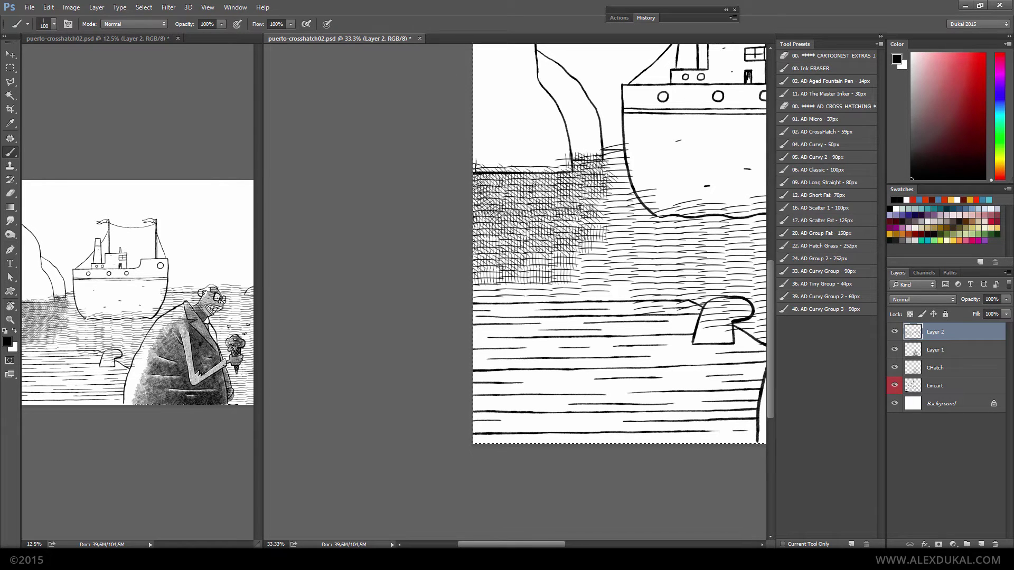
mouse_move(587, 153)
left_mouse_down()
mouse_move(491, 254)
mouse_move(486, 182)
left_mouse_up()
key("ctrl+alt+z")
key("ctrl+alt+z")
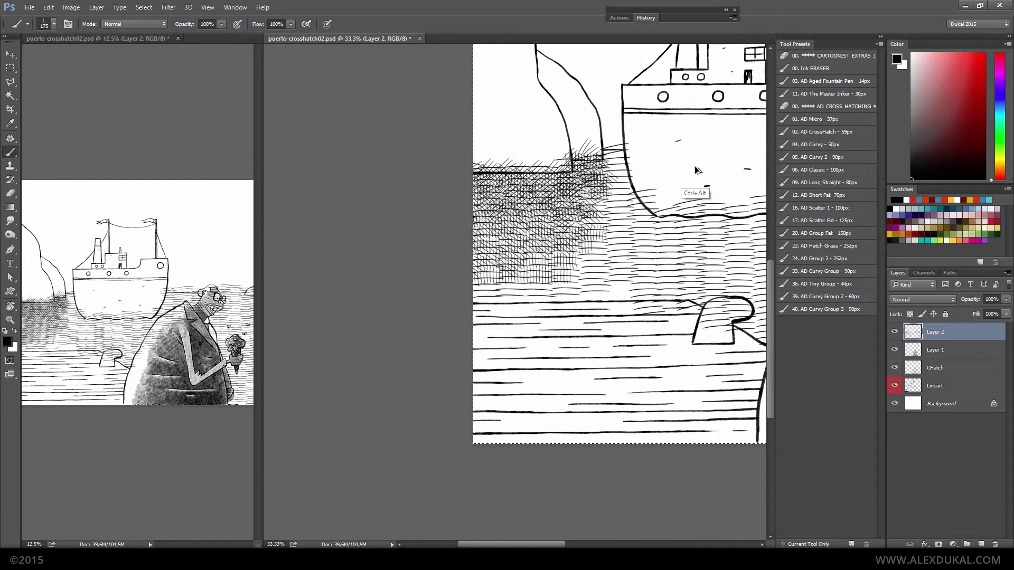
key("ctrl+alt+z")
key("ctrl+alt+z")
key("ctrl+alt+z")
key("bracketleft")
key("bracketleft")
key("bracketleft")
key("bracketleft")
Hatch the water below the ship, beside the hull and by the right-hand rock
left_click_drag(693, 177, 485, 130)
left_click_drag(619, 216, 437, 274)
left_click_drag(560, 253, 526, 291)
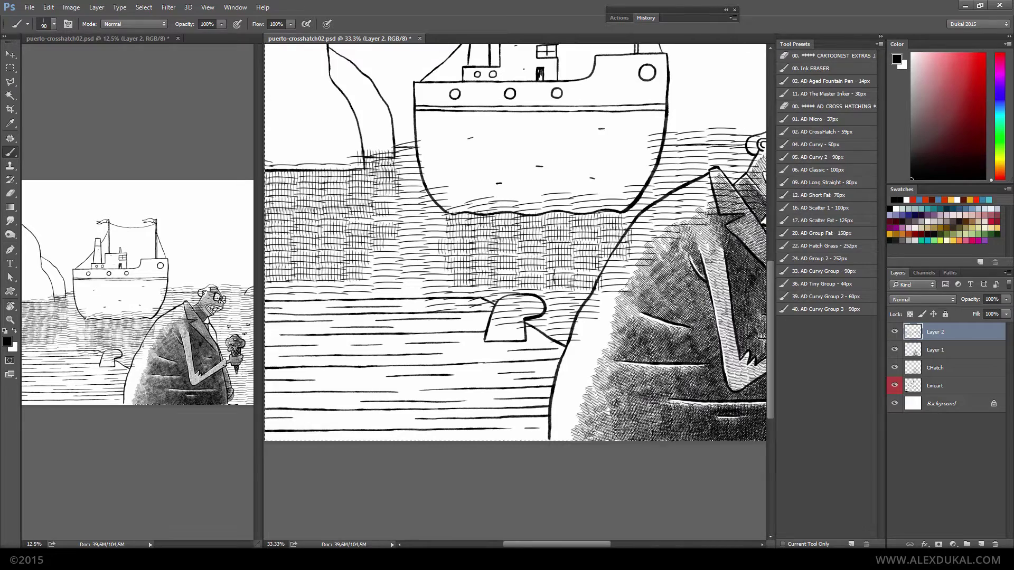
left_click_drag(761, 317, 659, 214)
left_click_drag(534, 144, 607, 211)
left_click_drag(623, 137, 507, 184)
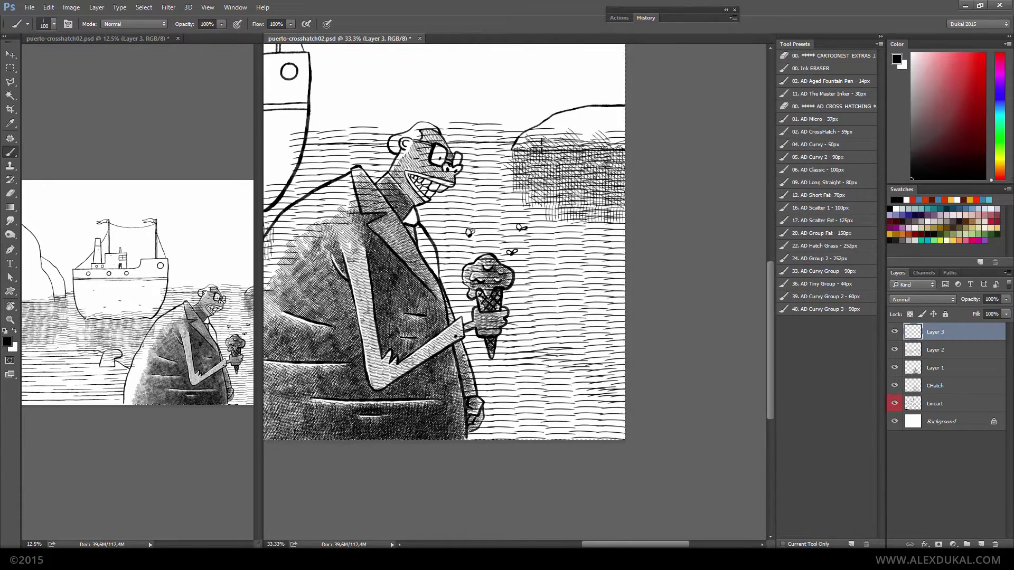
left_click_drag(597, 159, 550, 206)
Darken the water under the ship's hull with dense cross-hatching
left_click_drag(618, 122, 517, 169)
key("bracketright")
scroll(482, 216, "left", 7)
left_click_drag(465, 204, 581, 264)
left_click_drag(573, 187, 649, 254)
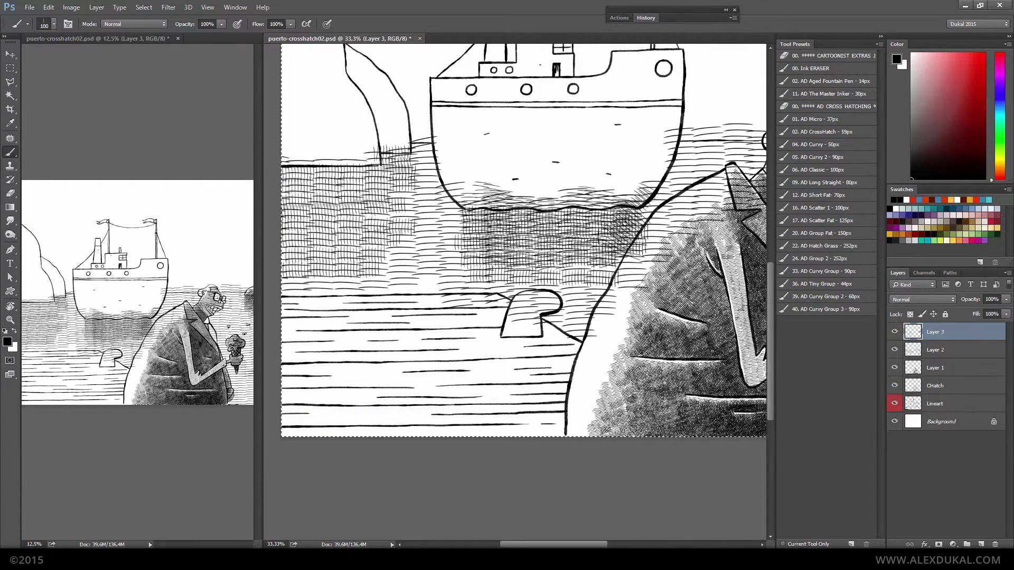
left_click_drag(639, 183, 454, 259)
left_click_drag(475, 188, 647, 235)
Add more cross-hatching to the water left of the ship and around the right-hand rock
scroll(523, 238, "left", 7)
left_click_drag(560, 227, 470, 291)
left_click_drag(600, 177, 555, 222)
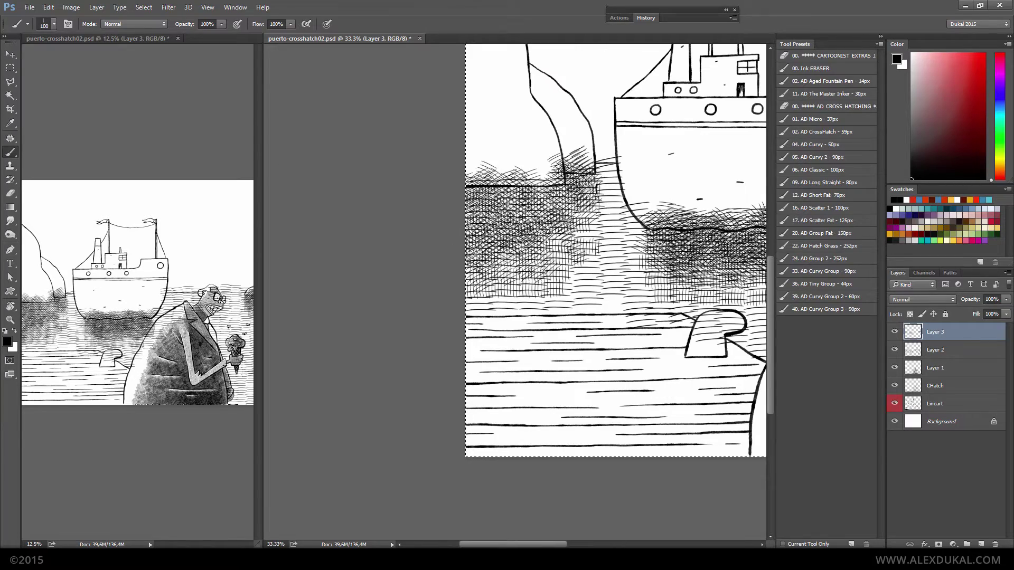
mouse_move(605, 158)
left_mouse_down()
mouse_move(472, 235)
mouse_move(512, 264)
mouse_move(470, 238)
left_mouse_up()
scroll(528, 211, "right", 7)
left_click_drag(655, 180, 480, 238)
left_click_drag(666, 193, 560, 225)
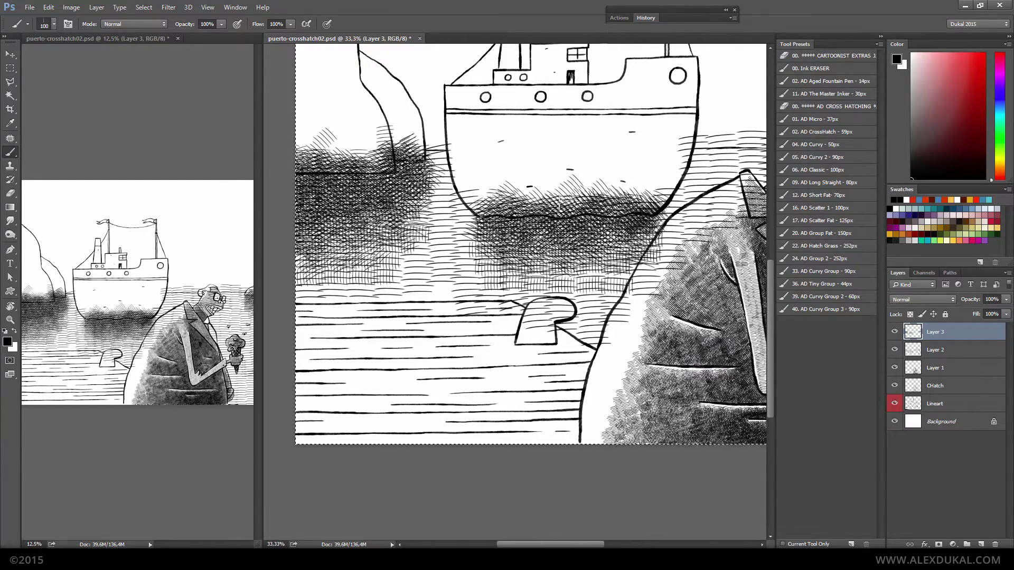
scroll(608, 211, "right", 7)
left_click_drag(654, 169, 635, 196)
Erase stray hatching along the right rock's and the ship's waterlines
key("bracketright")
left_click_drag(546, 169, 669, 165)
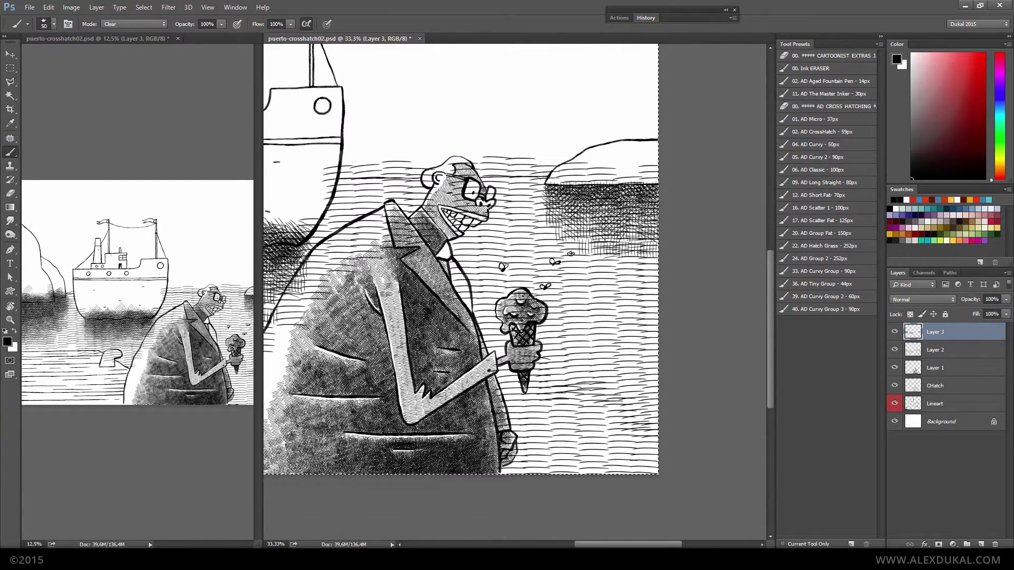
key("bracketright")
scroll(571, 254, "left", 7)
mouse_move(464, 248)
left_mouse_down()
mouse_move(642, 248)
mouse_move(475, 232)
left_mouse_up()
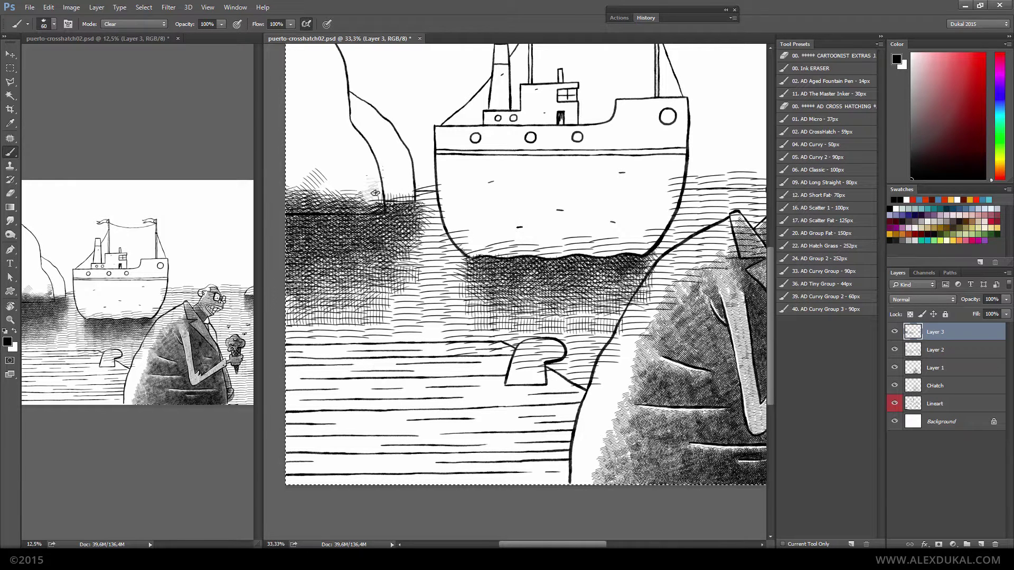
key("bracketleft")
left_click_drag(375, 193, 313, 204)
Erase Layer 2 hatching just below the hull, review the scene, and add Layer 4
key("alt+bracketleft")
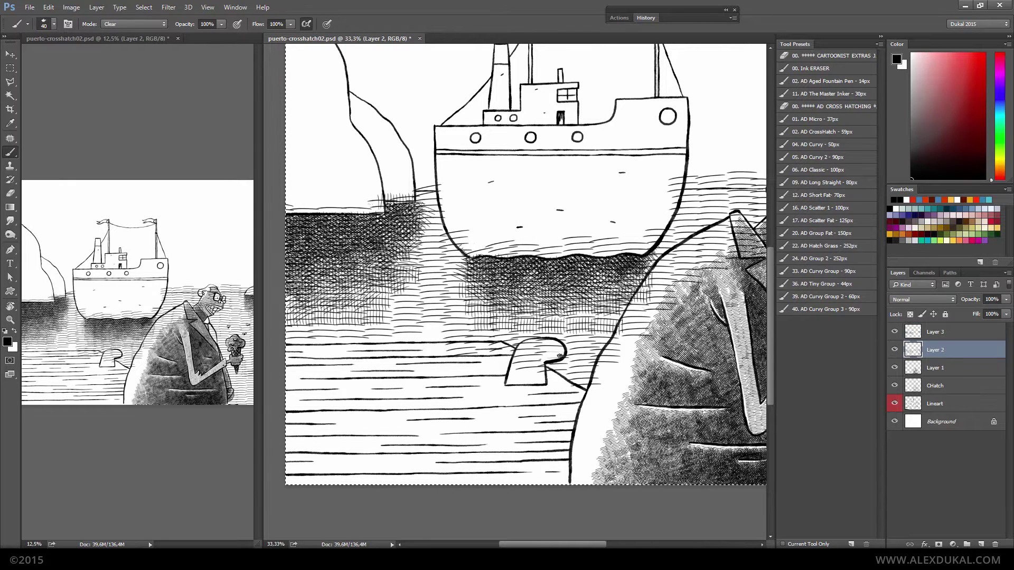
key("bracketleft")
left_click_drag(655, 243, 601, 253)
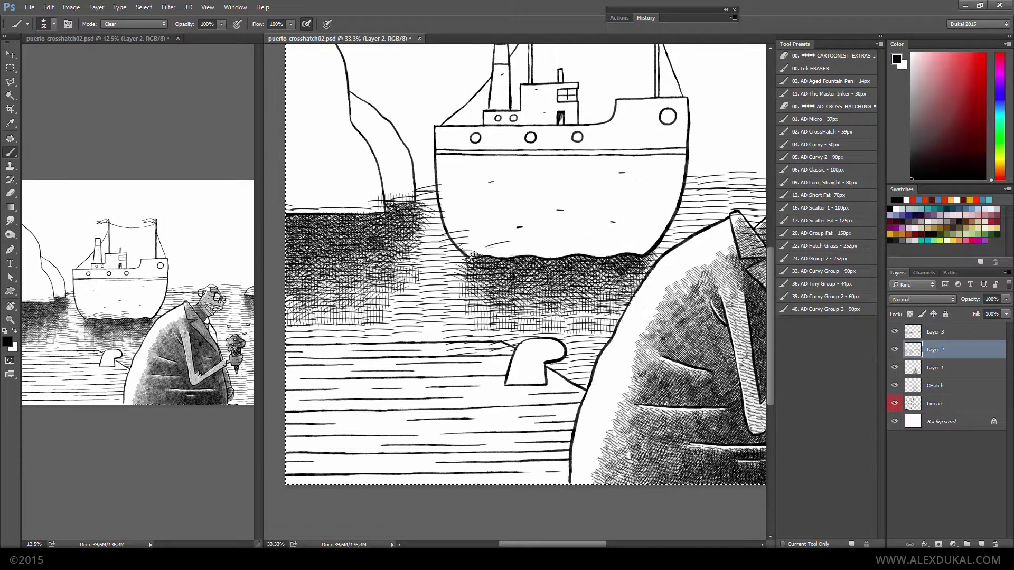
key("bracketright")
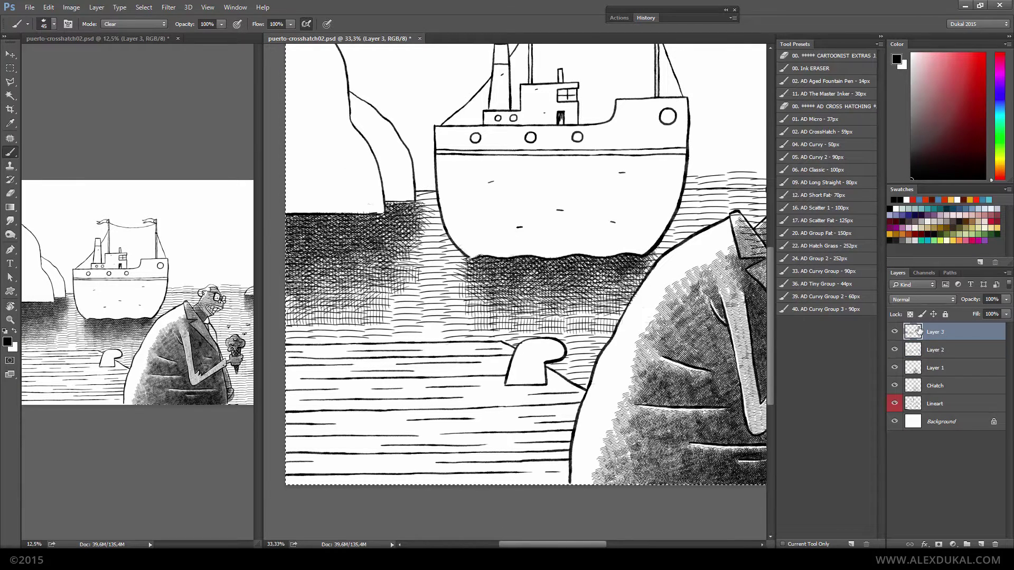
left_click_drag(474, 238, 130, 234)
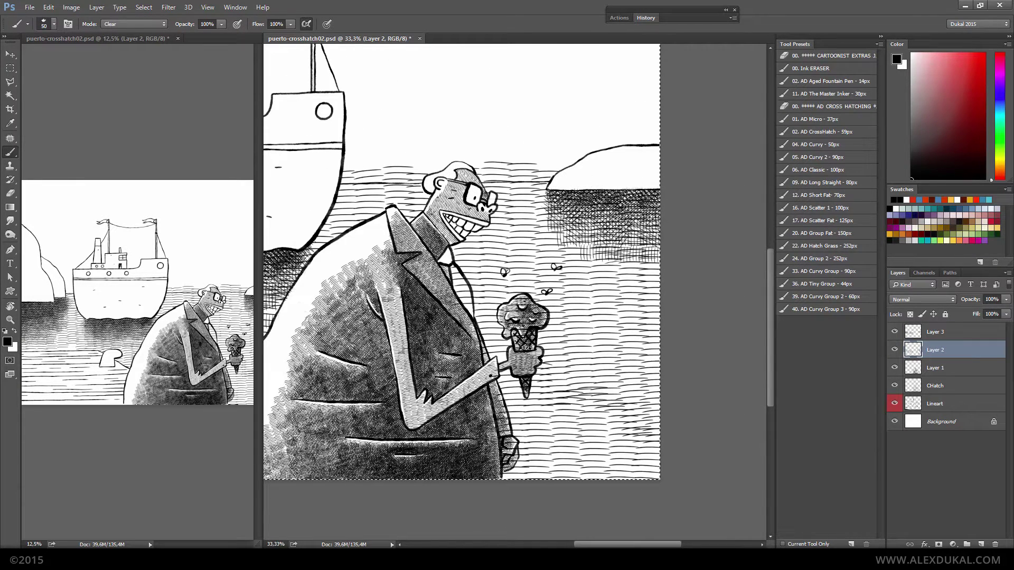
left_click_drag(42, 236, 392, 303)
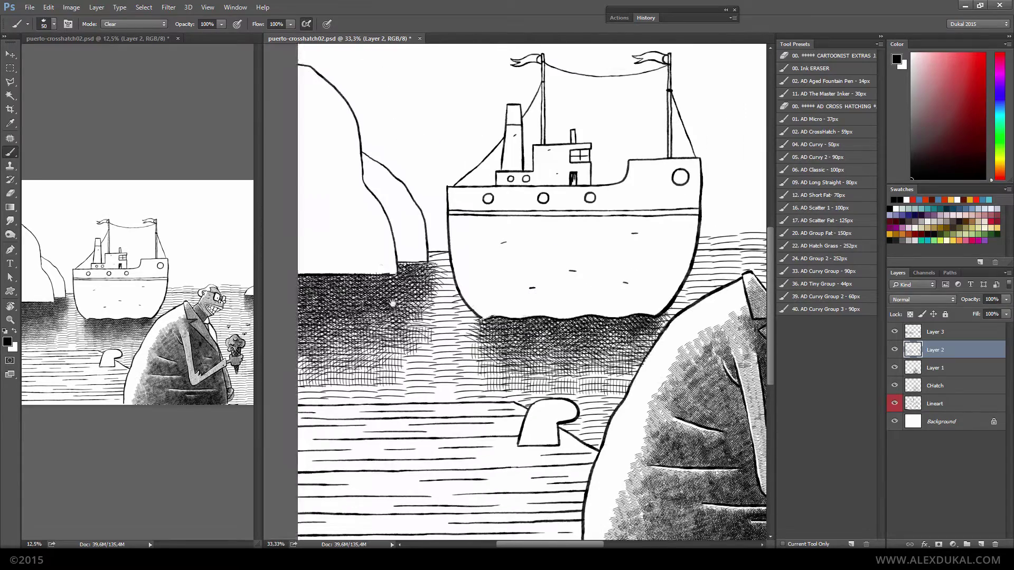
key("ctrl+shift+alt+n")
Redraw the hatch stroke under the ship and add horizontal hatching right of the man
left_click_drag(465, 222, 517, 264)
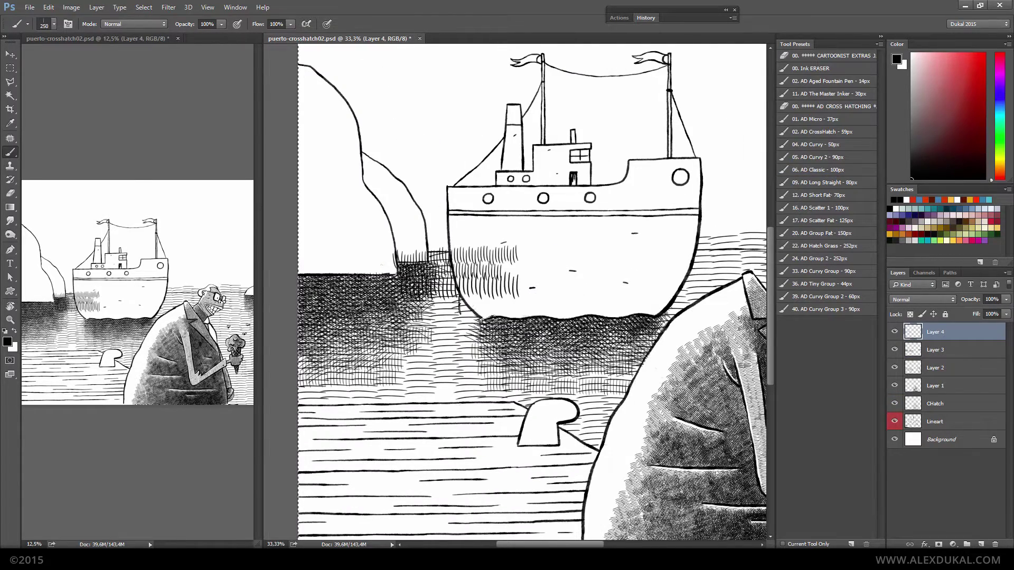
key("ctrl+z")
left_click_drag(417, 221, 507, 296)
left_click_drag(580, 264, 279, 275)
left_click_drag(555, 349, 687, 350)
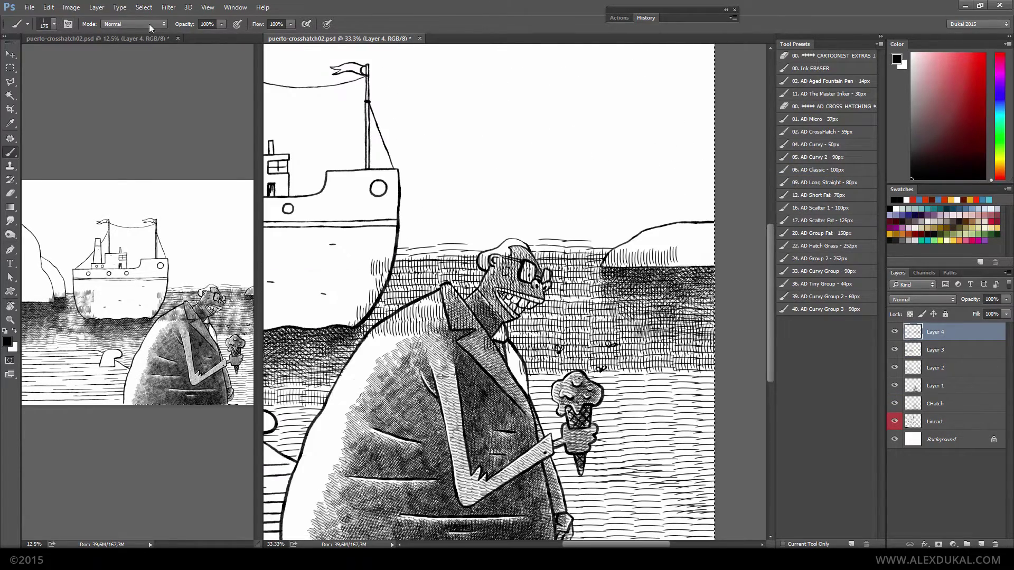
key("bracketright")
key("bracketright")
key("bracketright")
Erase the hatching that spilled onto the ship's hull, then return to Layer 2
left_click_drag(295, 295, 689, 246)
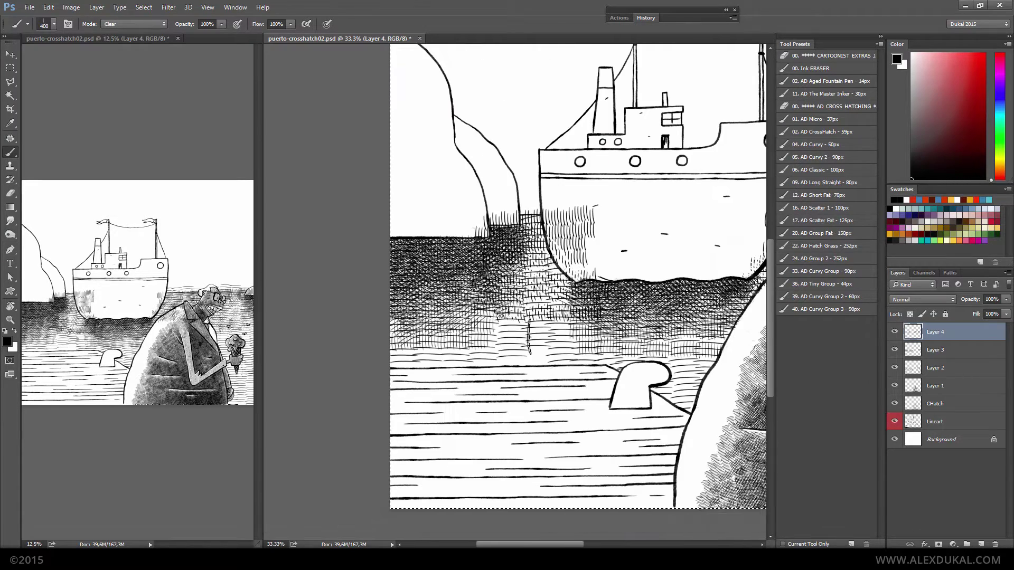
key("bracketleft")
key("bracketleft")
key("bracketleft")
left_click_drag(576, 248, 552, 213)
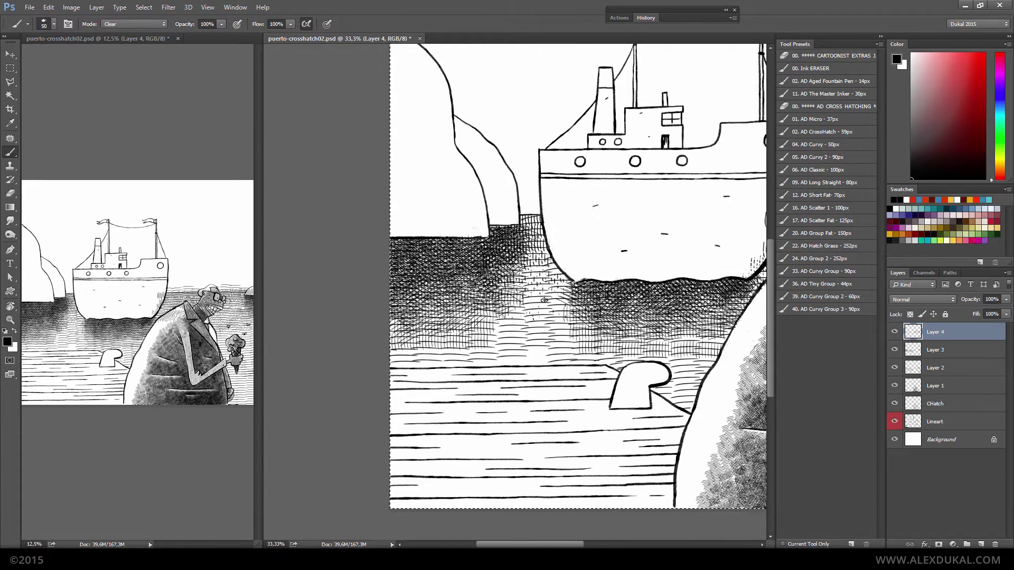
left_click_drag(744, 265, 452, 278)
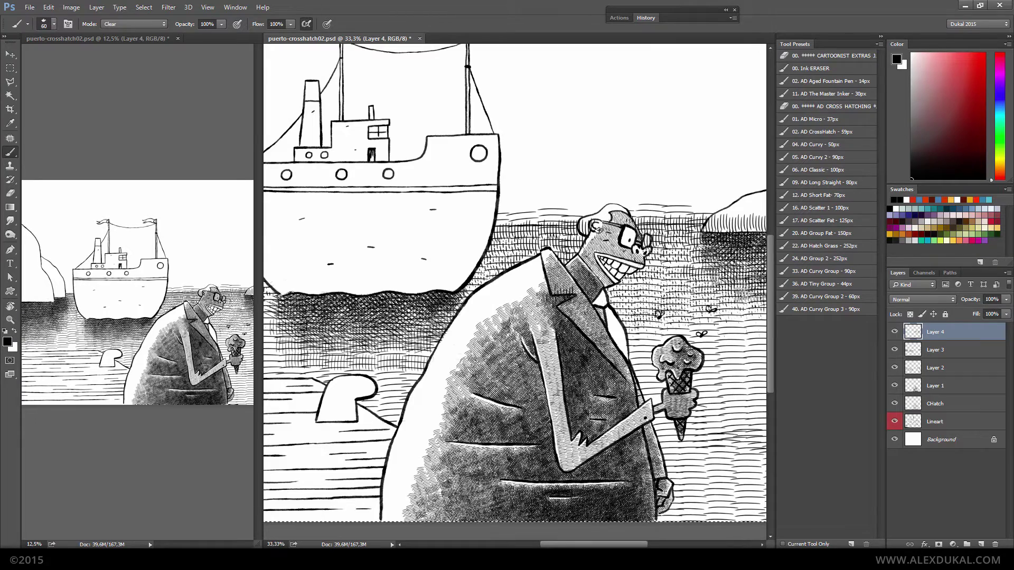
key("bracketright")
key("bracketright")
left_click_drag(582, 233, 561, 218)
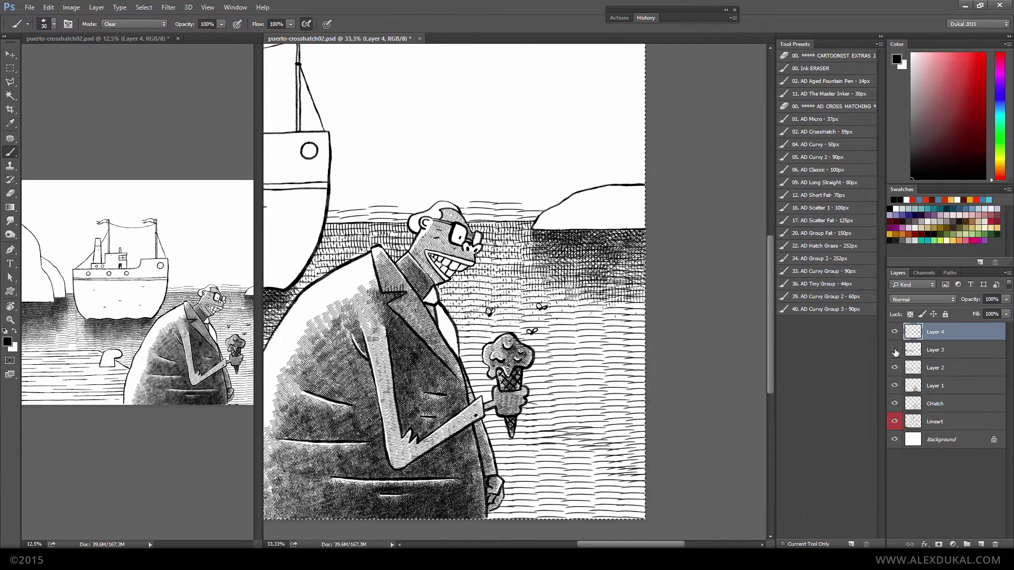
left_click(934, 367)
key("bracketright")
key("bracketright")
scroll(444, 284, "left", 10)
On a new layer, shade the left iceberg with a curved hatch brush in Normal mode
key("ctrl+shift+alt+n")
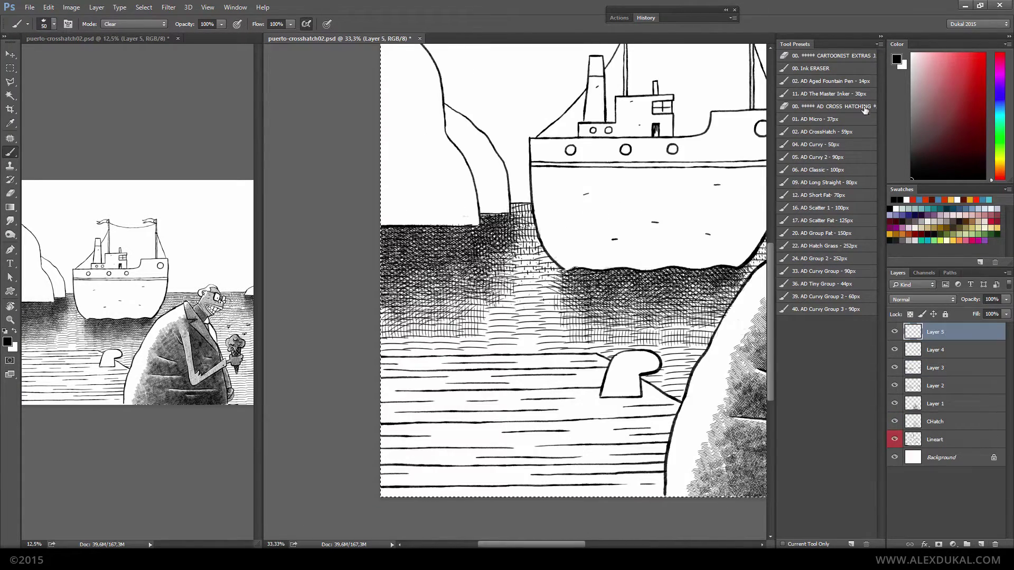
scroll(447, 279, "up", 3)
left_click(824, 144)
key("bracketright")
key("bracketright")
key("bracketright")
left_click_drag(391, 190, 423, 253)
mouse_move(365, 243)
left_mouse_down()
mouse_move(427, 227)
mouse_move(428, 243)
left_mouse_up()
key("bracketleft")
key("bracketleft")
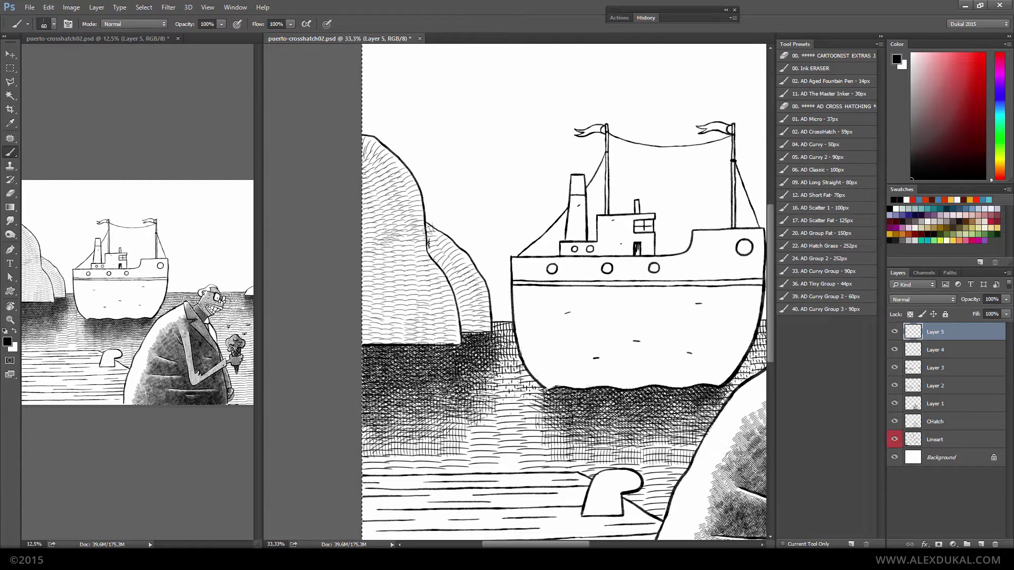
Densely cross-hatch the left iceberg, then begin cross-hatching the ship's hull
mouse_move(393, 142)
left_mouse_down()
mouse_move(412, 258)
mouse_move(447, 344)
left_mouse_up()
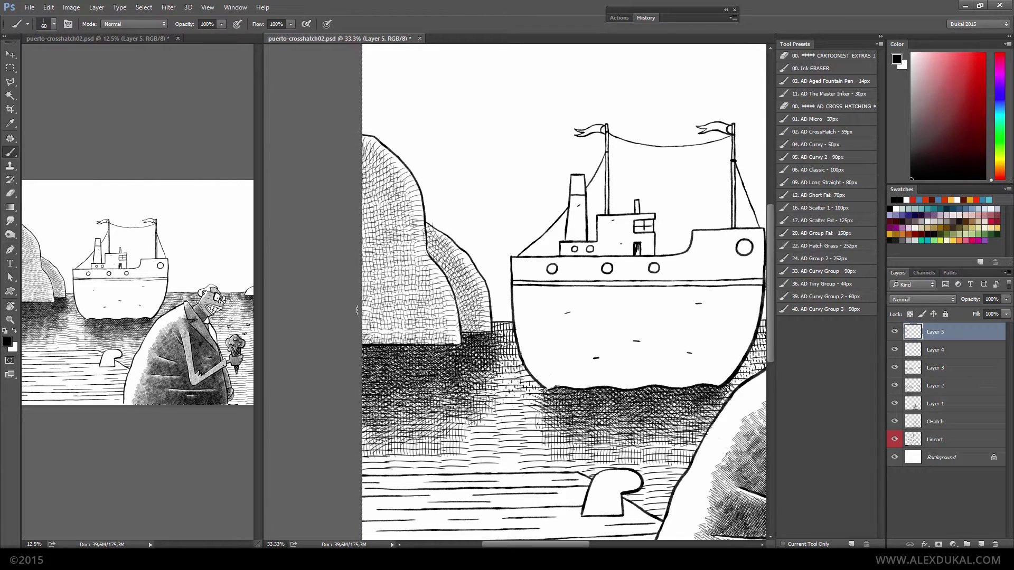
left_click_drag(370, 158, 454, 338)
mouse_move(433, 301)
left_mouse_down()
mouse_move(374, 149)
mouse_move(383, 288)
left_mouse_up()
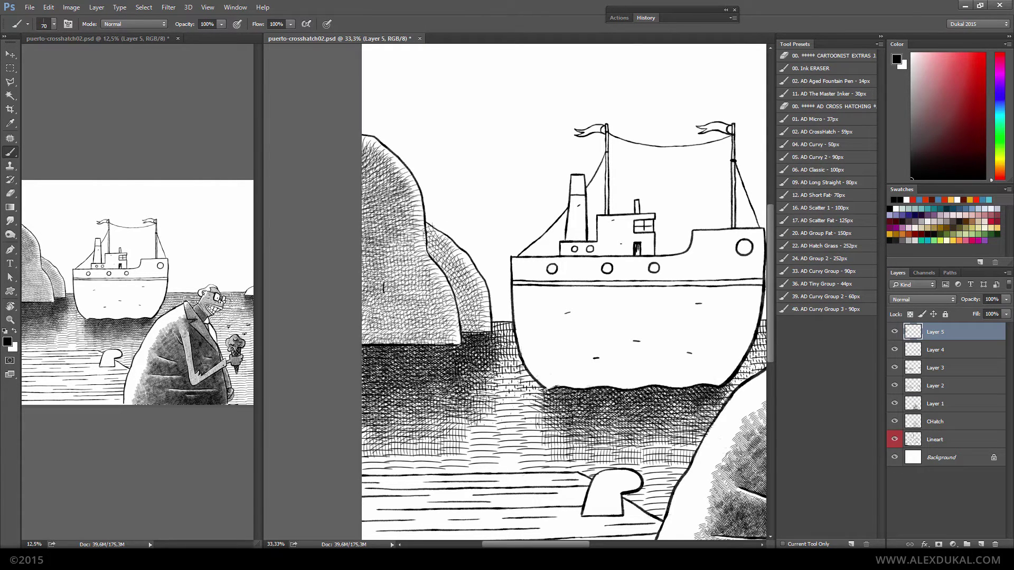
key("bracketright")
key("bracketright")
left_click_drag(454, 344, 370, 254)
left_click_drag(418, 317, 370, 153)
left_click_drag(370, 206, 454, 346)
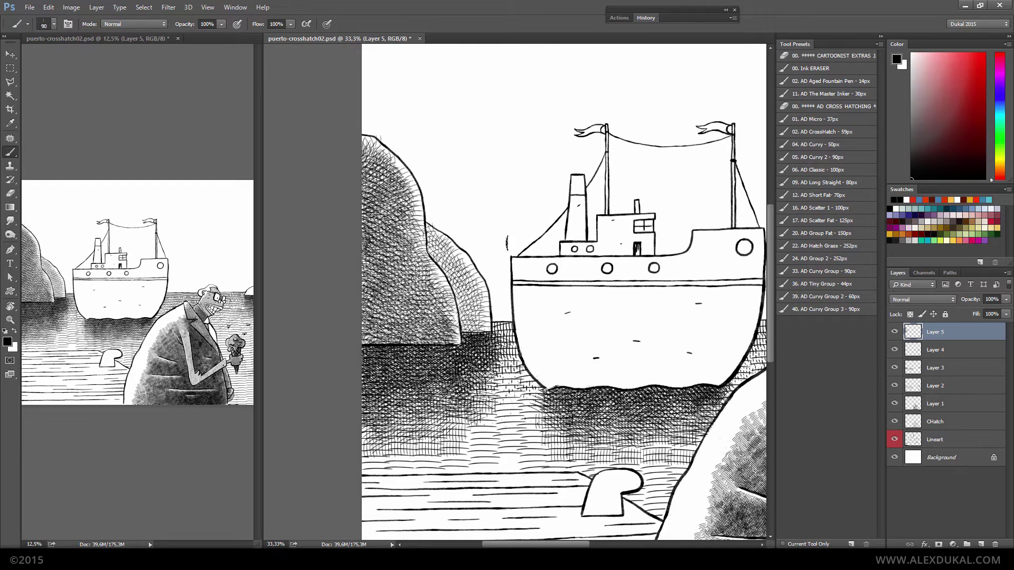
key("bracketright")
key("bracketright")
key("bracketright")
left_click_drag(444, 232, 365, 338)
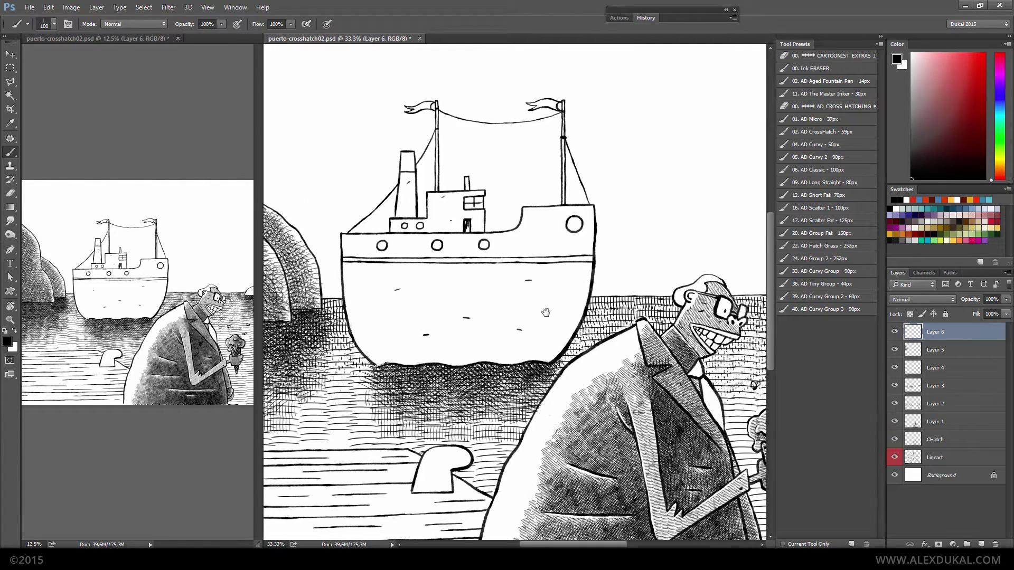
left_click_drag(365, 248, 452, 359)
left_click_drag(449, 232, 554, 362)
Densely cross-hatch the ship's hull, upper deck and right edge
left_click_drag(504, 212, 584, 327)
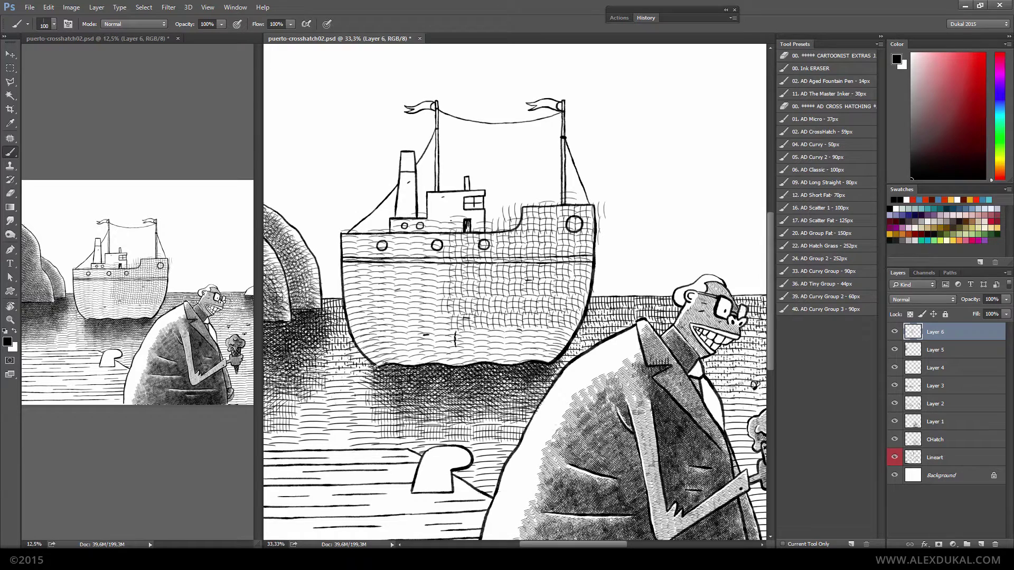
left_click_drag(370, 254, 401, 365)
mouse_move(338, 264)
left_mouse_down()
mouse_move(438, 380)
mouse_move(596, 190)
left_mouse_up()
left_click_drag(343, 217, 491, 364)
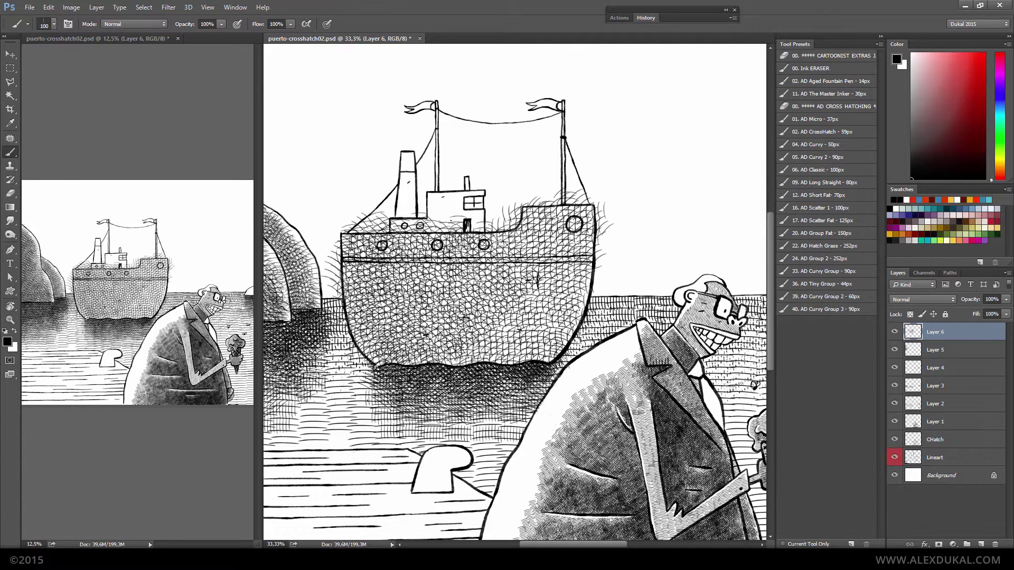
left_click_drag(497, 285, 586, 195)
left_click_drag(491, 254, 597, 203)
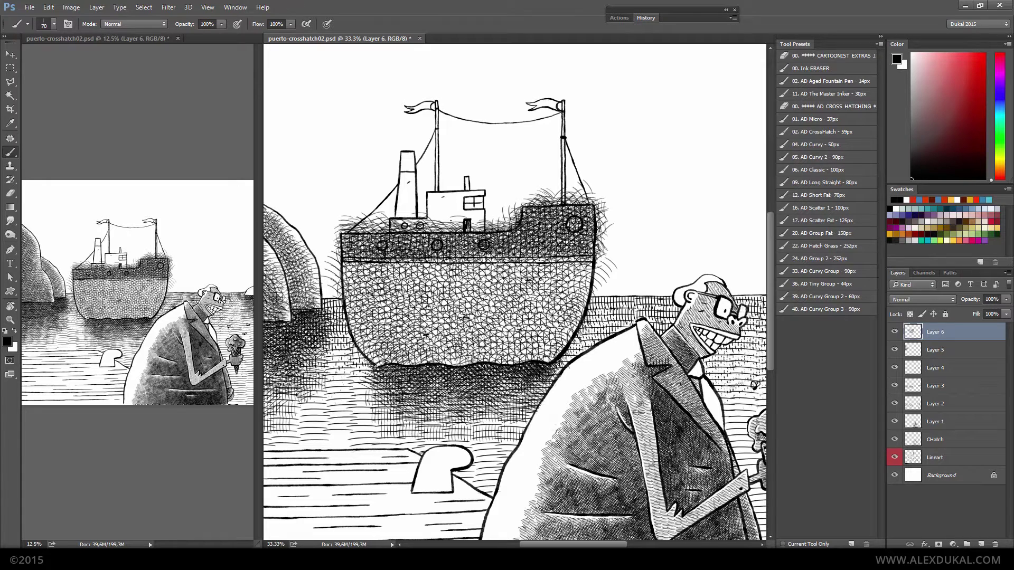
left_click_drag(338, 238, 518, 243)
key("bracketright")
key("bracketright")
key("bracketright")
mouse_move(370, 275)
left_mouse_down()
mouse_move(454, 359)
mouse_move(571, 274)
mouse_move(396, 343)
mouse_move(455, 281)
mouse_move(386, 338)
mouse_move(570, 249)
left_mouse_up()
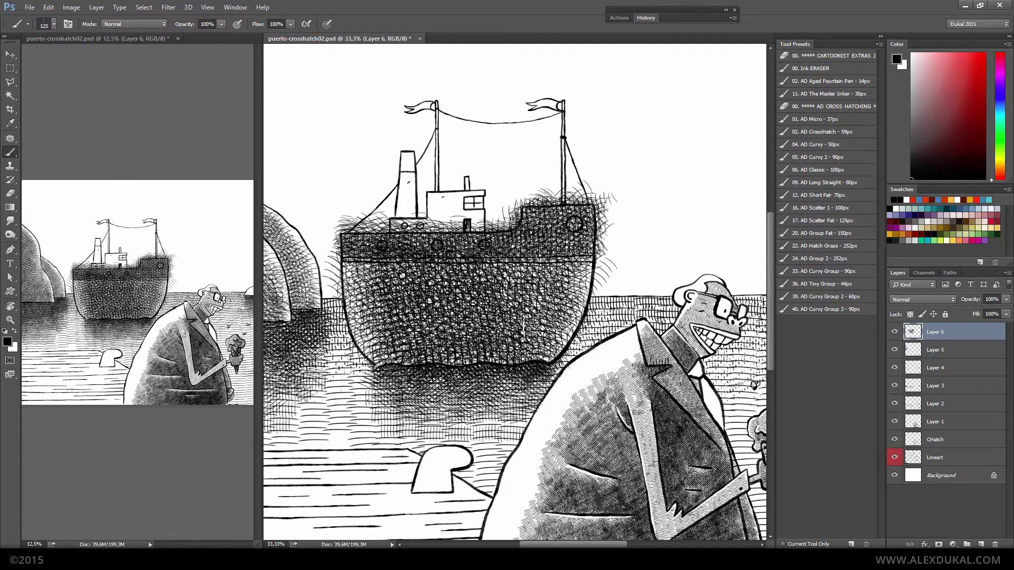
left_click_drag(506, 280, 570, 211)
With the 00. Ink ERASER, trim stray hatching above the hull and along its left edge
left_click(570, 204, "ctrl")
left_click_drag(654, 188, 462, 208)
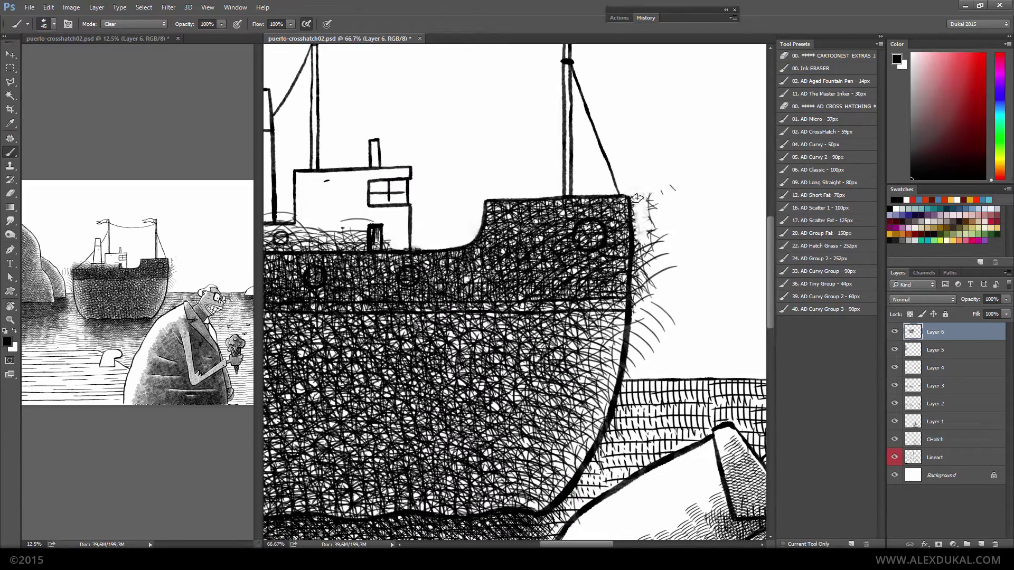
left_click_drag(308, 223, 608, 212)
left_click_drag(444, 224, 609, 213)
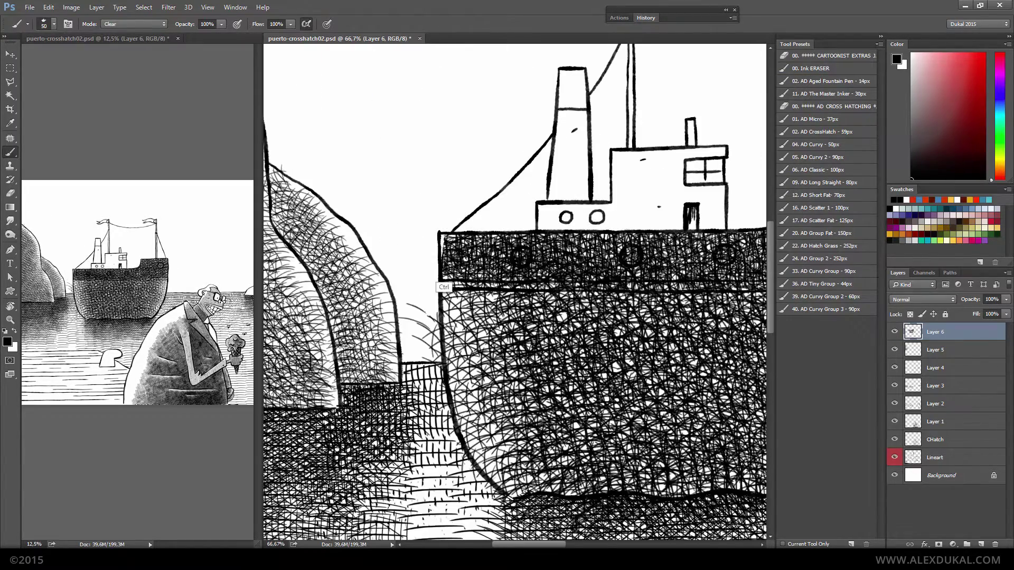
left_click_drag(458, 419, 444, 325)
left_click_drag(444, 325, 124, 290)
Clear the portholes to white, brighten the line under the deck, and fit the image on screen
key("bracketleft")
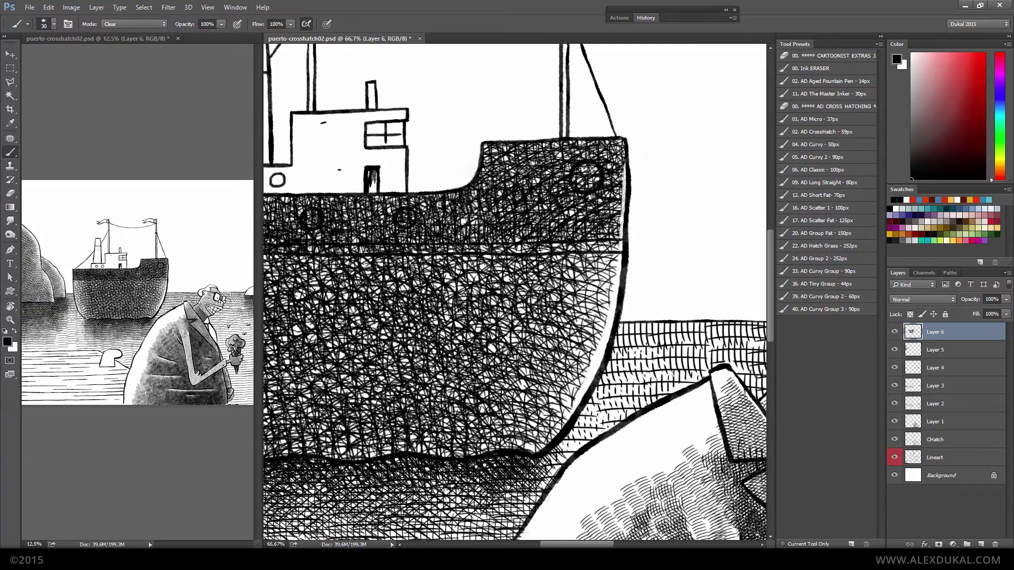
left_click_drag(410, 220, 637, 203)
left_click(539, 199)
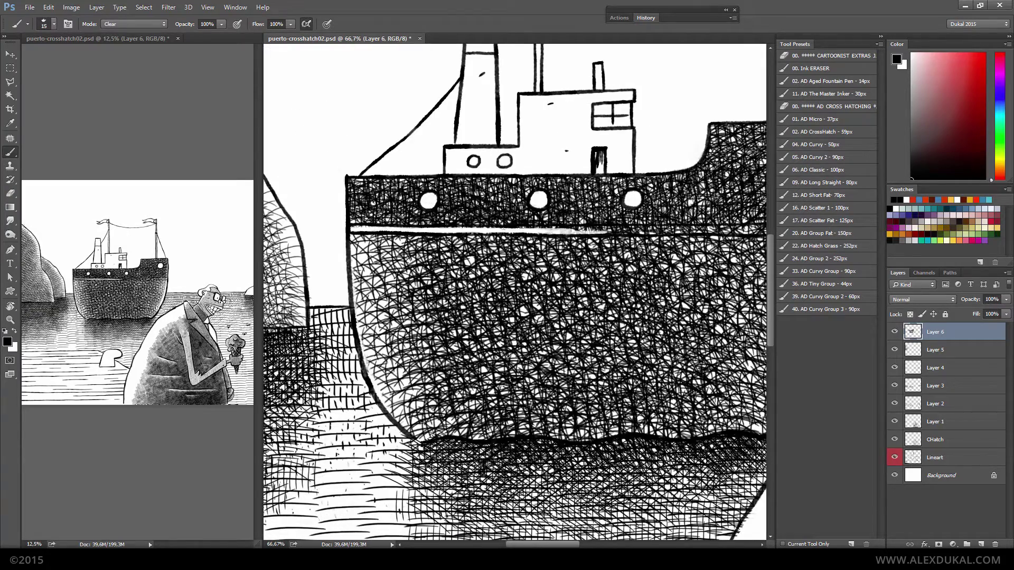
left_click_drag(505, 229, 687, 230)
left_click_drag(529, 264, 687, 158)
key("alt+bracketleft")
left_click_drag(476, 212, 477, 161)
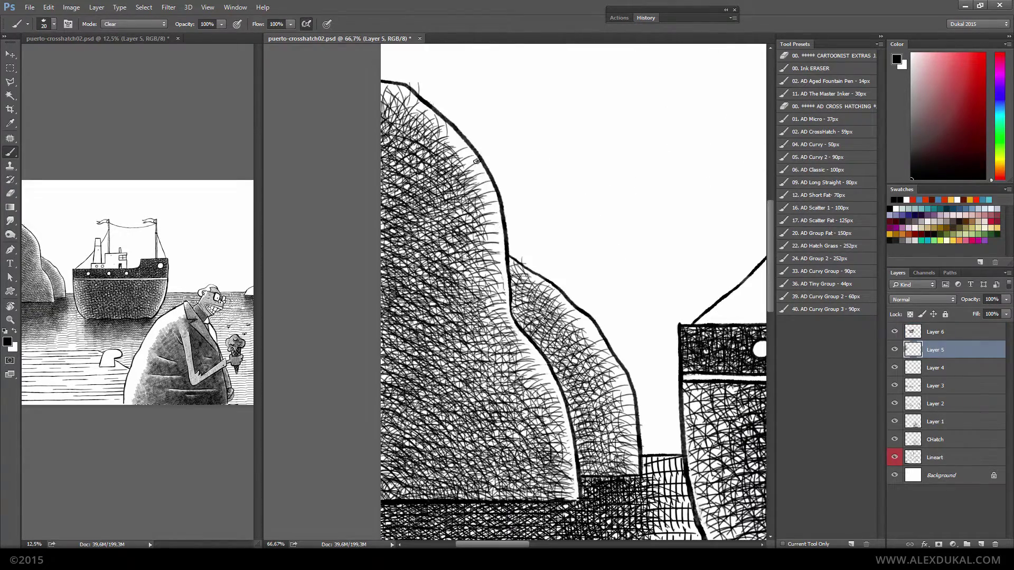
left_click(936, 332)
key("ctrl+0")
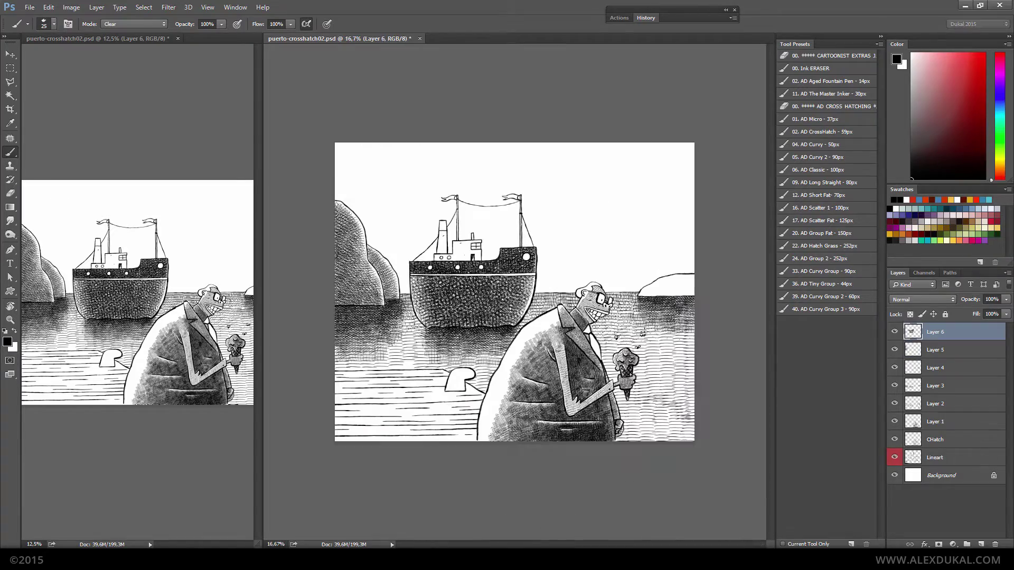
On a new layer, vertically hatch the ship's cabin, funnel and small chimney
key("ctrl+shift+alt+n")
left_click(822, 169)
key("ctrl+1")
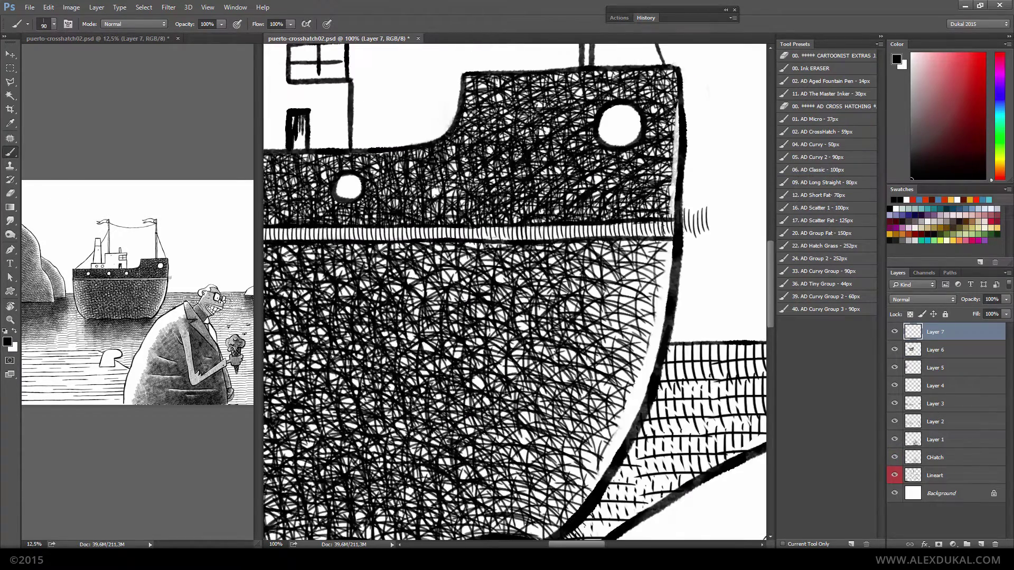
mouse_move(566, 283)
left_mouse_down()
mouse_move(604, 288)
mouse_move(629, 222)
left_mouse_up()
left_click_drag(476, 200, 581, 137)
left_click_drag(528, 264, 571, 390)
left_click_drag(412, 338, 492, 232)
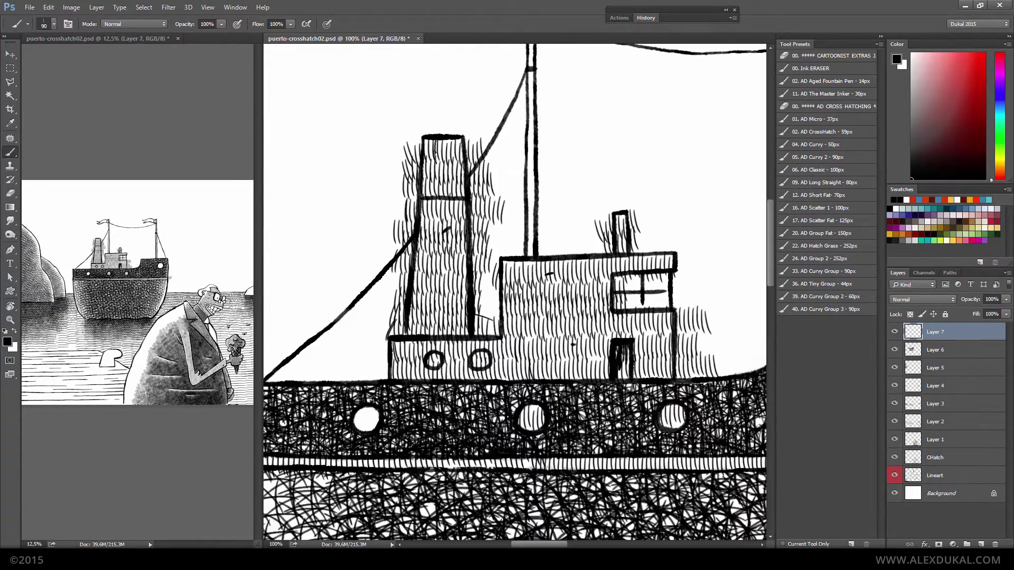
mouse_move(401, 201)
left_mouse_down()
mouse_move(472, 164)
mouse_move(475, 333)
mouse_move(548, 381)
mouse_move(673, 396)
left_mouse_up()
Cross-hatch the funnel and cabin horizontally, and hatch the mast and flag
left_click_drag(608, 201, 630, 229)
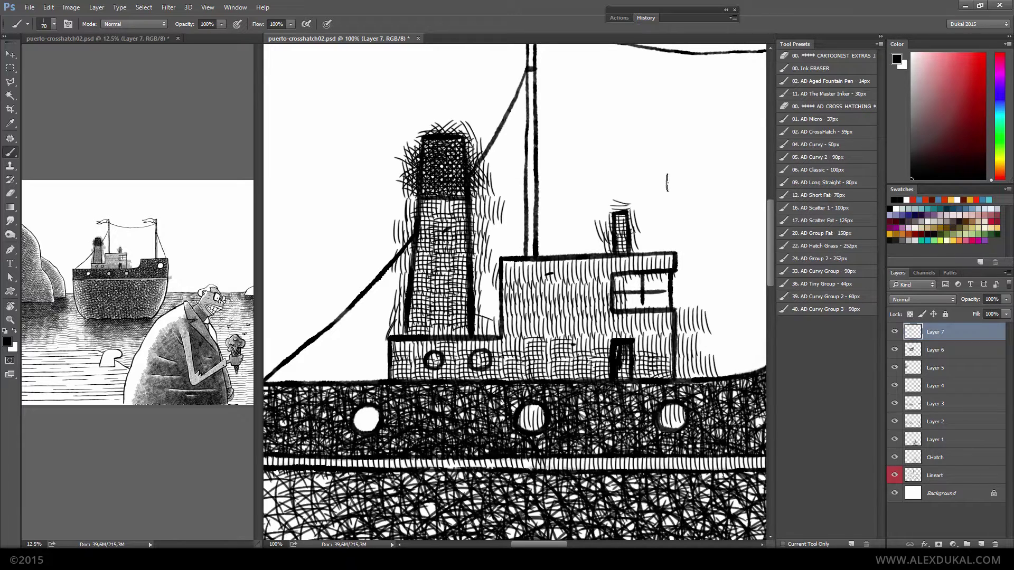
left_click_drag(520, 150, 535, 255)
mouse_move(519, 243)
left_mouse_down()
mouse_move(505, 359)
mouse_move(528, 212)
left_mouse_up()
left_click_drag(528, 222, 573, 283)
left_click_drag(571, 396, 568, 143)
mouse_move(560, 449)
left_mouse_down()
mouse_move(565, 174)
mouse_move(510, 165)
mouse_move(549, 190)
left_mouse_up()
left_click_drag(717, 532, 409, 338)
Erase stray hatching around the mast, flag and cabin with the ink eraser
key("e")
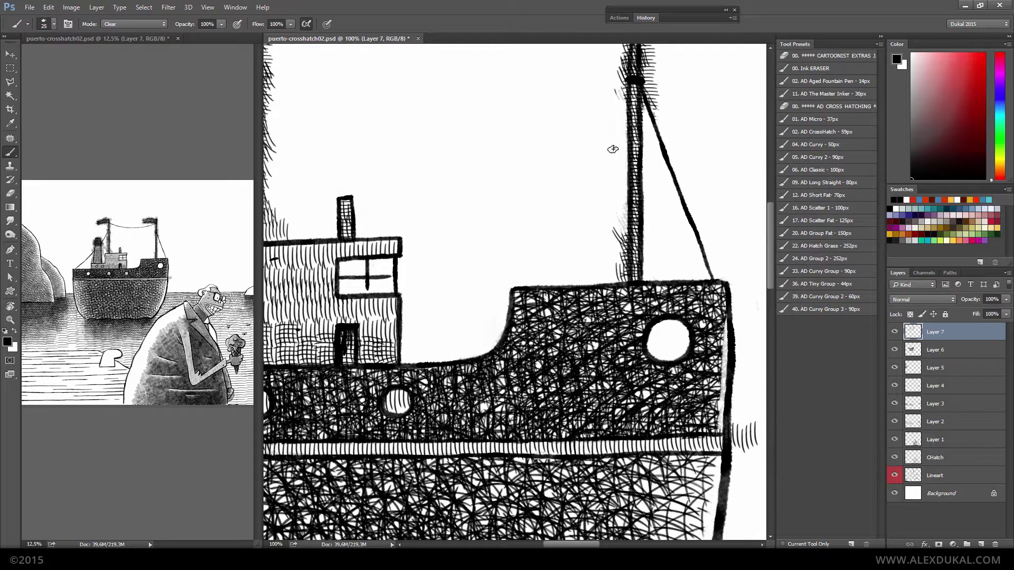
left_click_drag(644, 106, 641, 241)
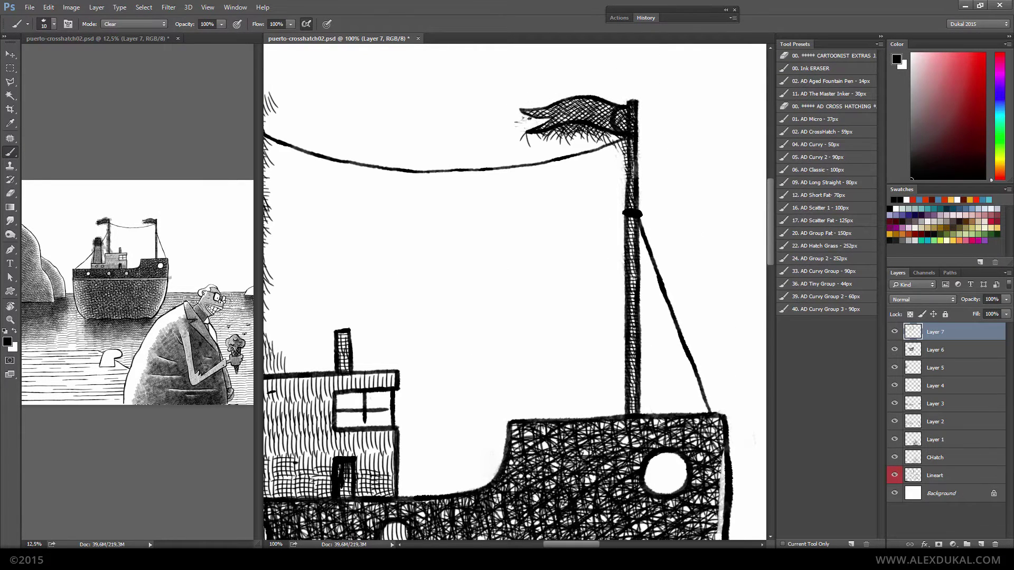
key("bracketright")
left_click_drag(264, 337, 457, 268)
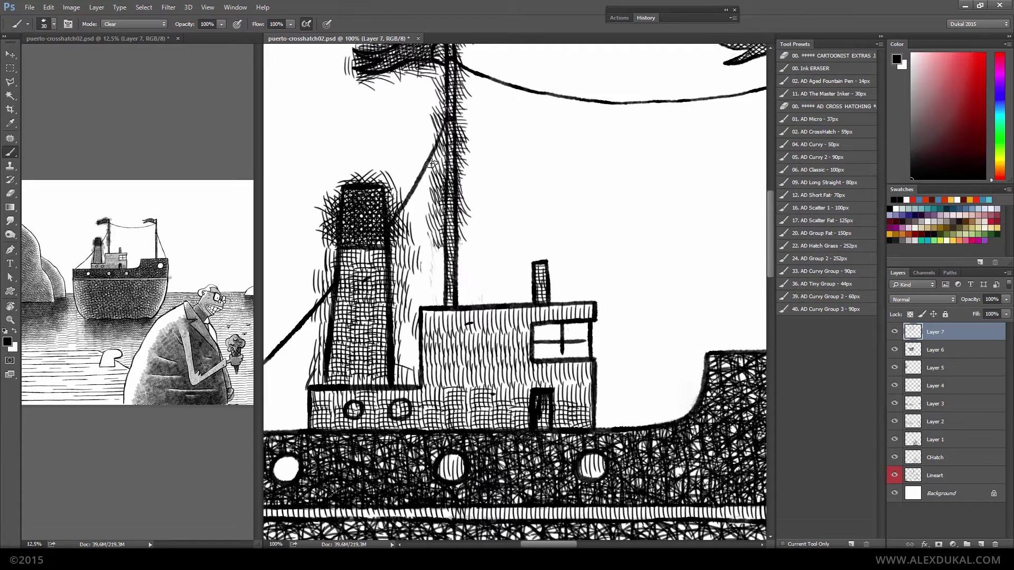
mouse_move(432, 164)
left_mouse_down()
mouse_move(462, 79)
mouse_move(445, 177)
left_mouse_up()
key("bracketleft")
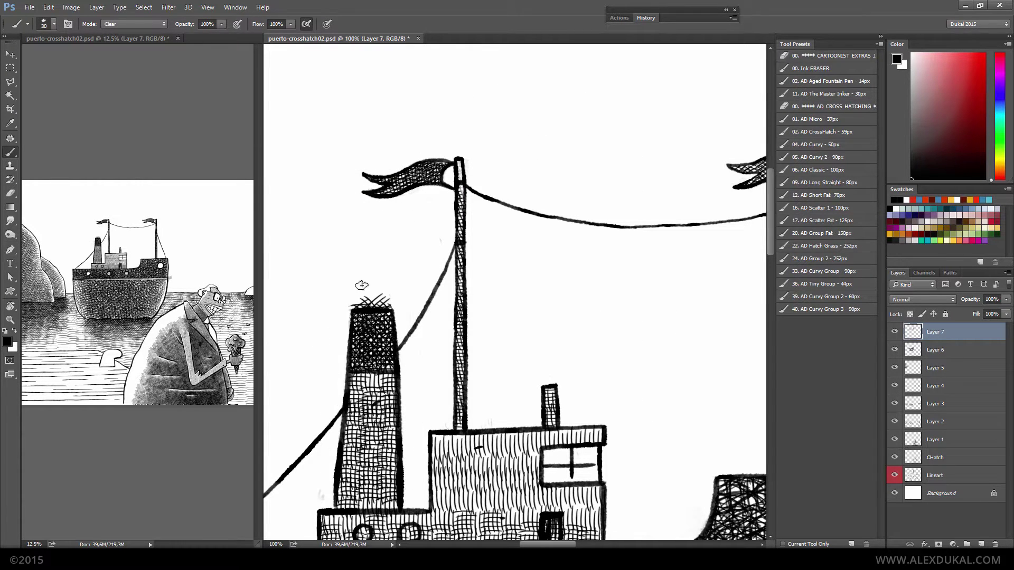
left_click_drag(362, 285, 380, 302)
key("bracketleft")
scroll(638, 305, "down", 5)
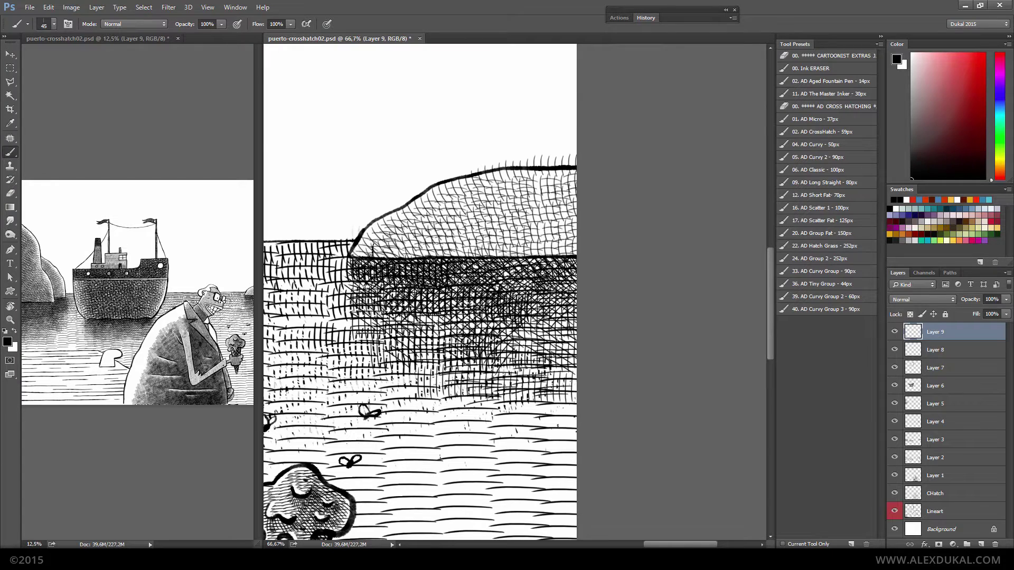
Crosshatch the distant right-hand hill, adding darker strokes near its base
left_click_drag(561, 235, 566, 222)
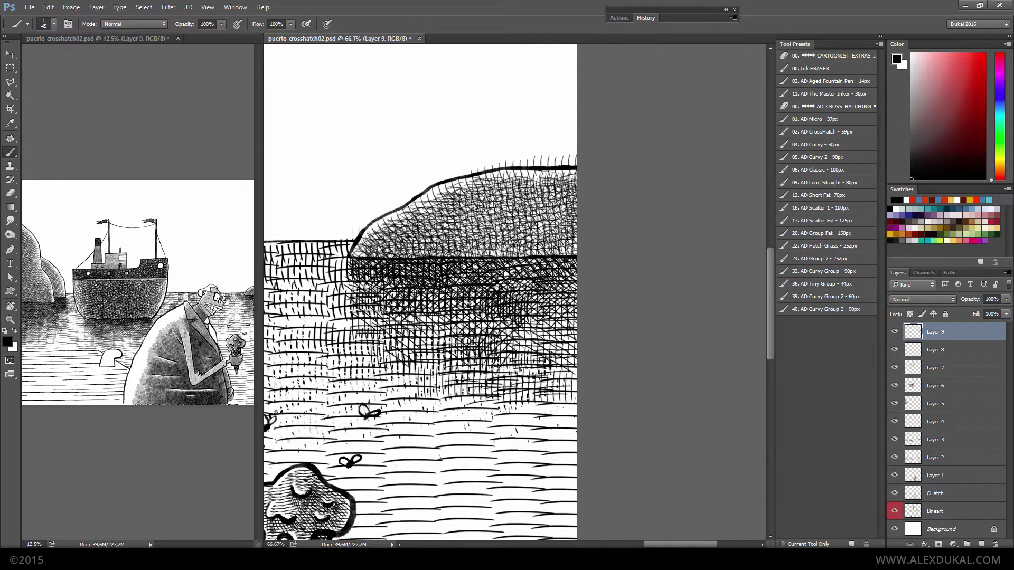
mouse_move(566, 222)
left_mouse_down()
mouse_move(484, 252)
mouse_move(523, 222)
left_mouse_up()
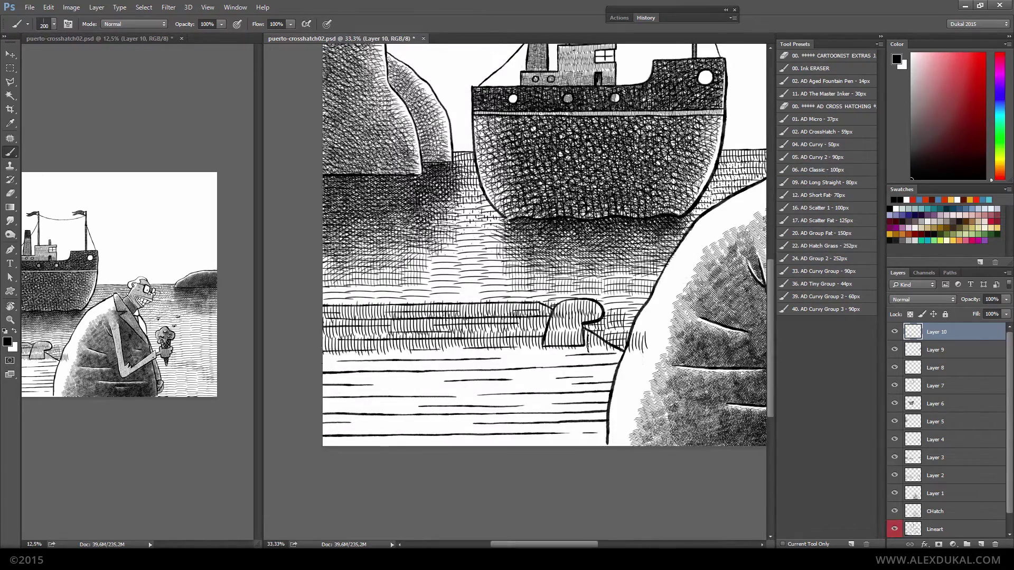
Densely crosshatch the lower water and foreground on Layer 10
left_click_drag(588, 344, 655, 433)
mouse_move(391, 370)
left_mouse_down()
mouse_move(629, 381)
mouse_move(328, 380)
left_mouse_up()
key("bracketright")
left_click_drag(497, 402, 327, 401)
left_click_drag(491, 370, 634, 401)
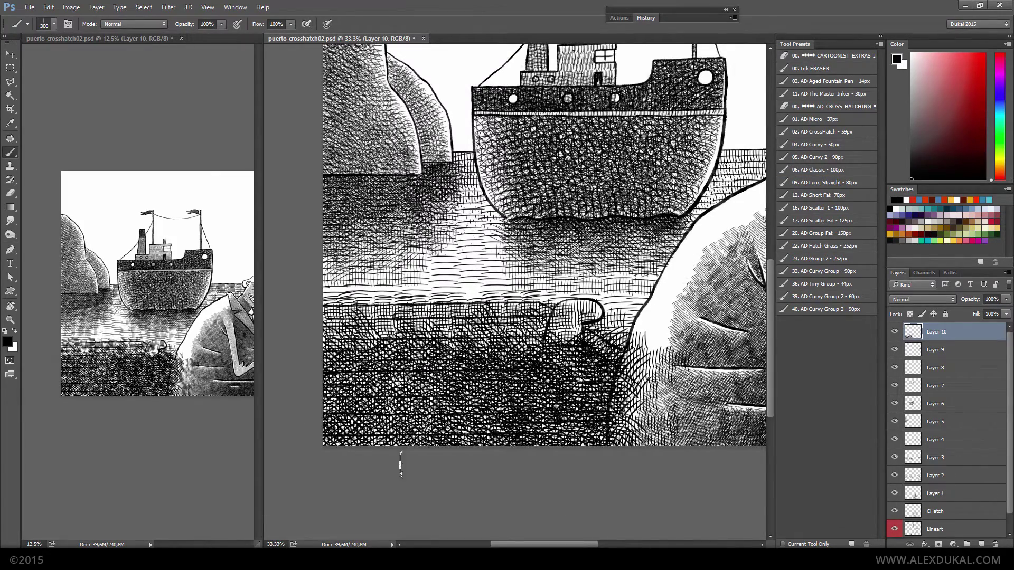
left_click_drag(380, 433, 328, 307)
left_click_drag(550, 370, 591, 438)
key("ctrl+minus")
key("ctrl+minus")
key("ctrl+minus")
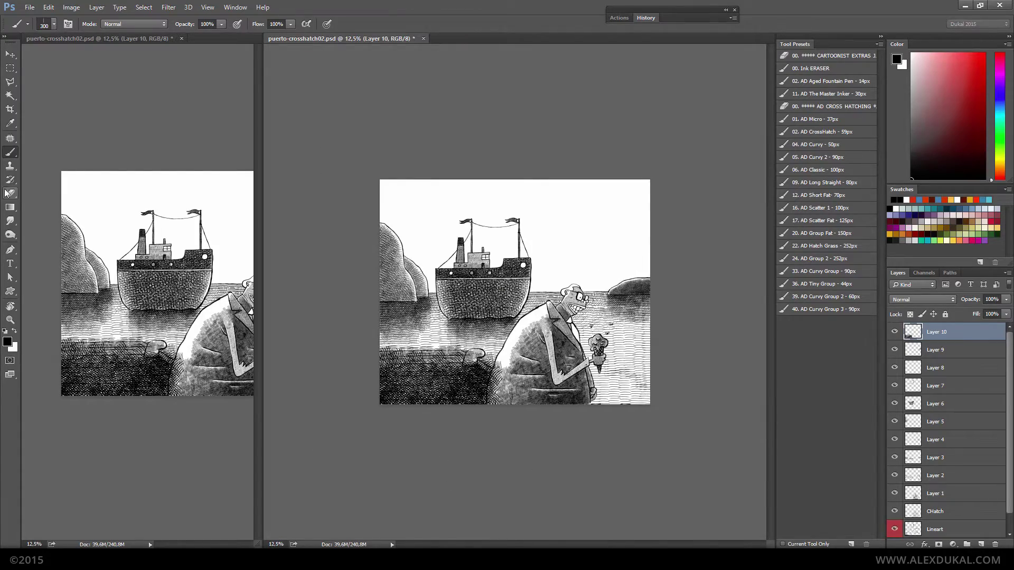
Erase hatching to white beside the hull and set Layer 10 opacity to 53%
key("ctrl+1")
left_click_drag(476, 264, 581, 158)
mouse_move(581, 338)
left_mouse_down()
mouse_move(612, 423)
mouse_move(528, 422)
mouse_move(264, 370)
left_mouse_up()
left_click_drag(360, 328, 496, 423)
left_click_drag(422, 422, 475, 275)
key("bracketright")
key("bracketright")
mouse_move(528, 295)
left_mouse_down()
mouse_move(492, 353)
mouse_move(475, 211)
left_mouse_up()
left_click_drag(370, 264, 555, 275)
key("bracketleft")
key("bracketleft")
key("bracketleft")
mouse_move(296, 159)
left_mouse_down()
mouse_move(419, 139)
mouse_move(534, 147)
left_mouse_up()
key("bracketleft")
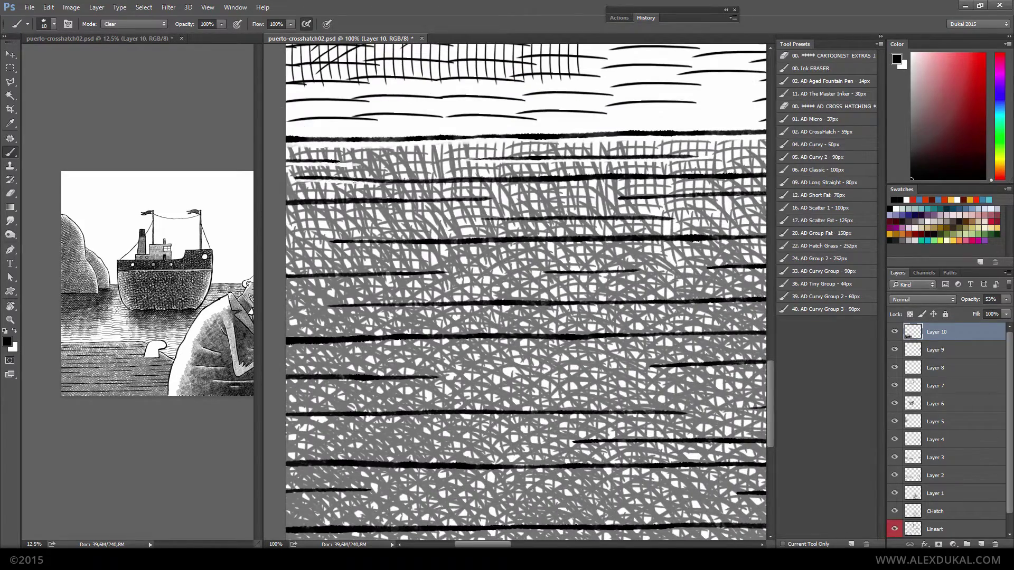
Carve thin horizontal white streaks through the water's middle and upper hatching
left_click_drag(354, 182, 735, 182)
left_click_drag(291, 207, 557, 224)
left_click_drag(345, 244, 621, 244)
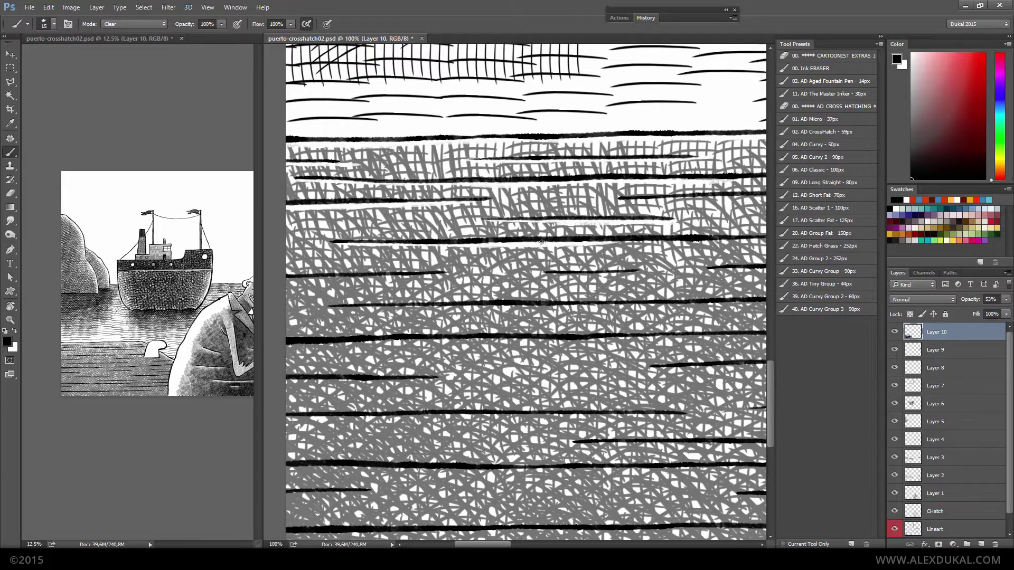
left_click_drag(285, 279, 602, 275)
left_click_drag(328, 306, 572, 308)
left_click_drag(687, 295, 449, 273)
key("bracketright")
key("bracketright")
left_click_drag(480, 249, 578, 247)
left_click_drag(453, 223, 661, 219)
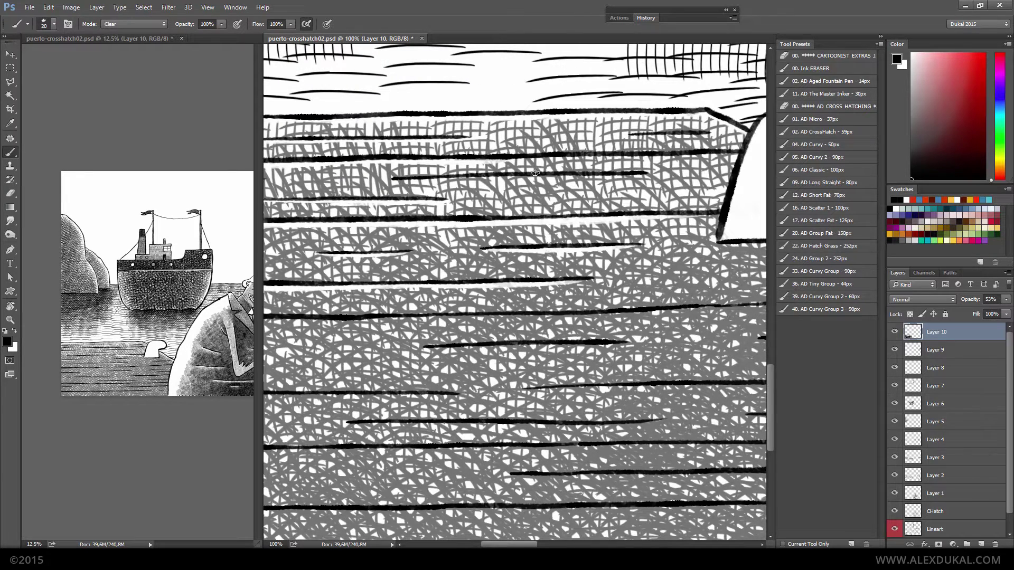
left_click_drag(428, 178, 605, 175)
left_click_drag(523, 160, 692, 156)
left_click_drag(431, 316, 599, 316)
left_click_drag(528, 370, 639, 238)
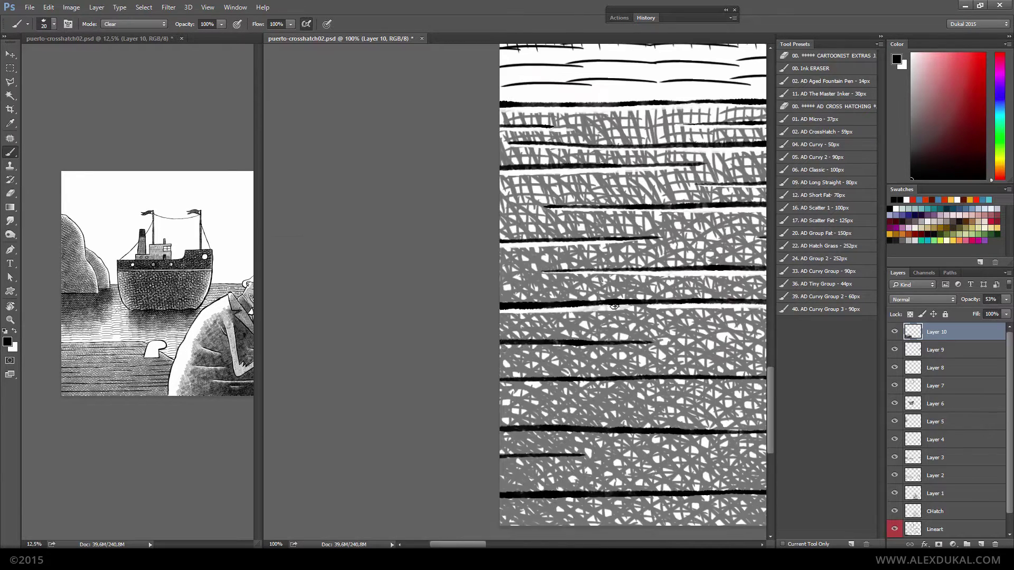
Add more white streaks along the water's bottom, right edge and top rows
left_click_drag(378, 299, 461, 299)
left_click_drag(378, 277, 696, 278)
left_click_drag(687, 296, 423, 262)
left_click_drag(634, 264, 370, 264)
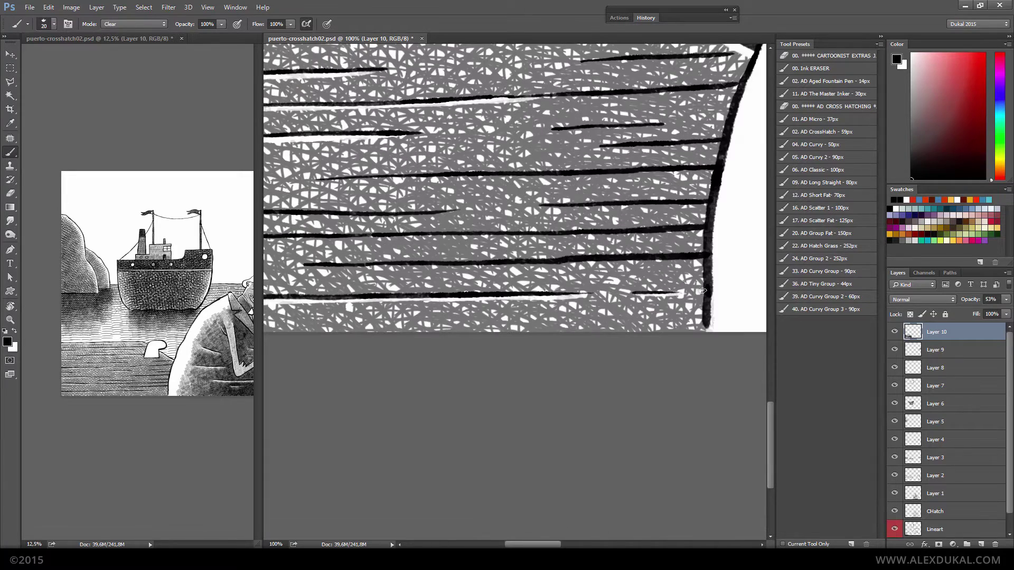
left_click_drag(309, 267, 703, 267)
left_click_drag(382, 236, 702, 233)
left_click_drag(545, 207, 686, 205)
left_click_drag(324, 180, 714, 174)
left_click_drag(607, 152, 685, 148)
left_click_drag(555, 129, 657, 126)
left_click_drag(520, 103, 742, 85)
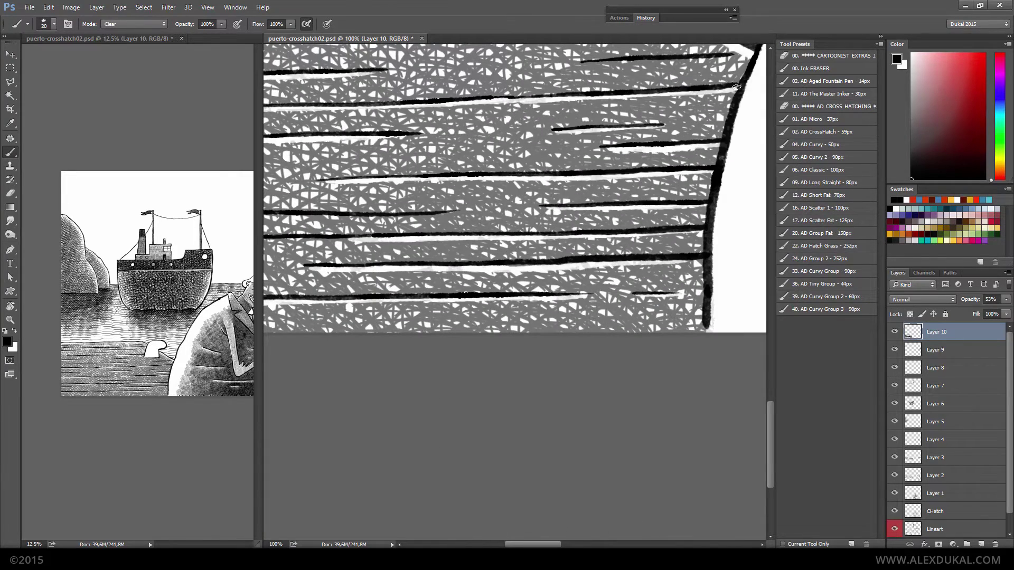
left_click_drag(584, 63, 700, 58)
left_click_drag(392, 213, 498, 229)
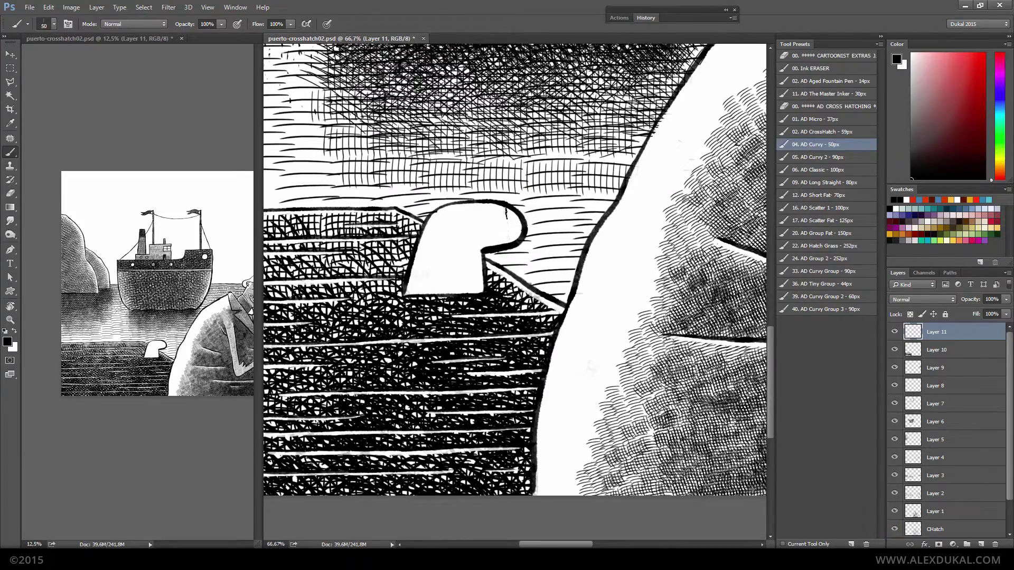
Hatch the white bollard with curvy strokes
left_click_drag(423, 264, 507, 221)
mouse_move(422, 290)
left_mouse_down()
mouse_move(515, 211)
mouse_move(497, 214)
mouse_move(444, 290)
left_mouse_up()
key("bracketleft")
Darken the bollard's hatching and hatch the man's arm from shoulder to hand
mouse_move(497, 221)
left_mouse_down()
mouse_move(454, 291)
mouse_move(475, 282)
left_mouse_up()
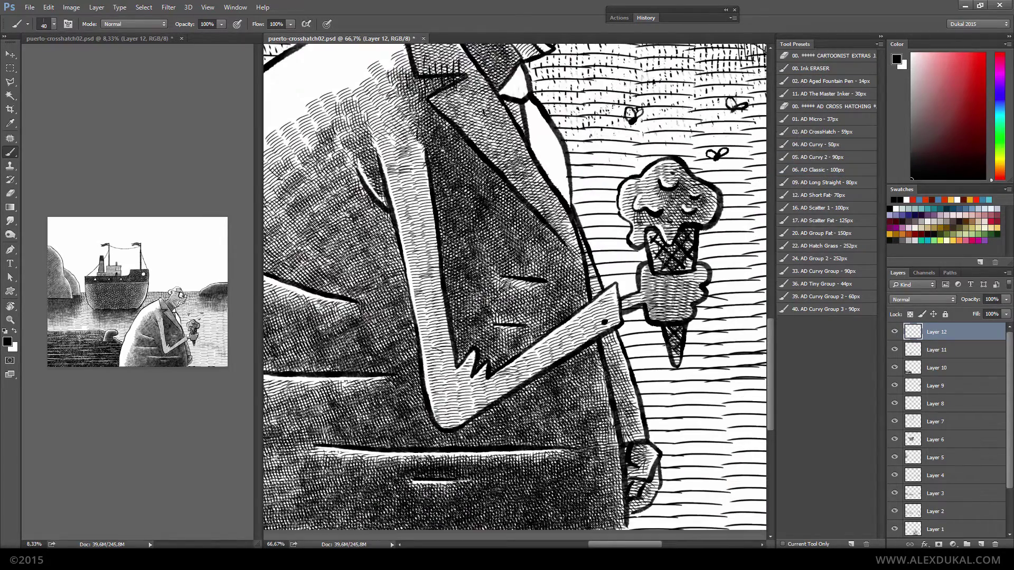
key("bracketleft")
key("bracketleft")
key("bracketleft")
left_click_drag(407, 132, 449, 417)
left_click_drag(486, 386, 616, 314)
left_click_drag(454, 412, 418, 196)
left_click_drag(407, 100, 465, 391)
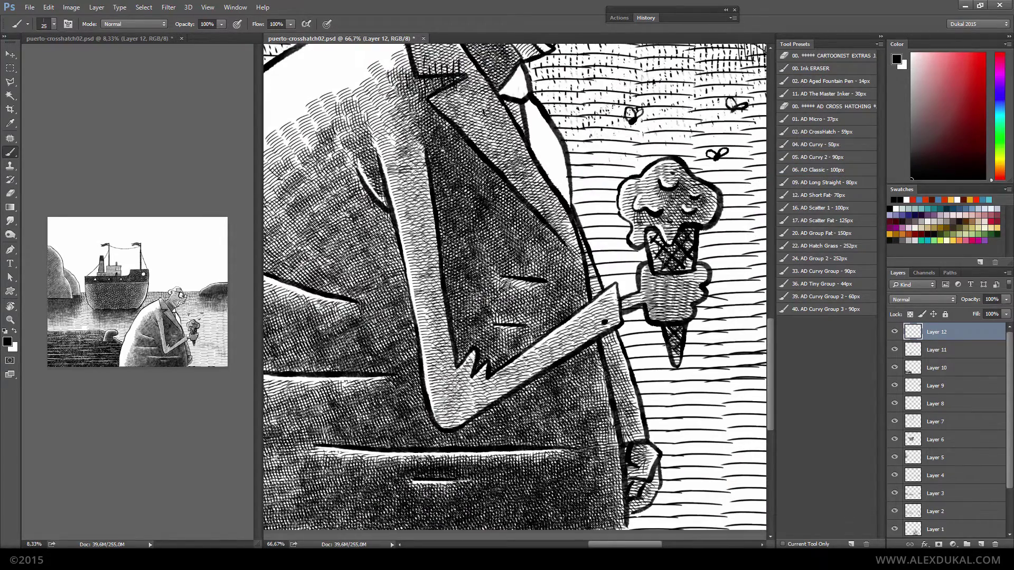
mouse_move(486, 356)
left_mouse_down()
mouse_move(449, 417)
mouse_move(591, 320)
mouse_move(684, 277)
left_mouse_up()
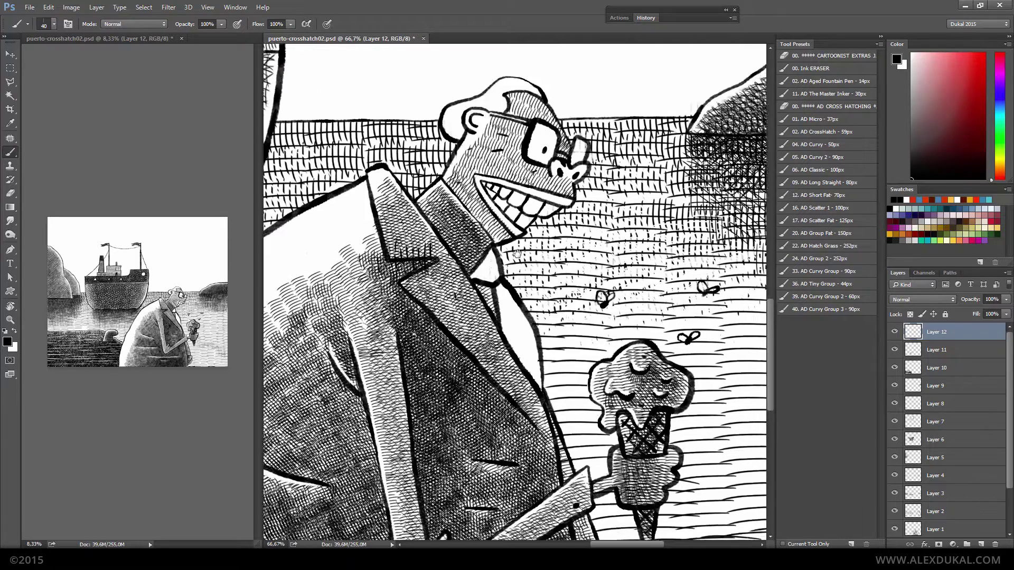
Hatch the tie, then densely hatch the man's face and glasses
left_click_drag(487, 266, 549, 405)
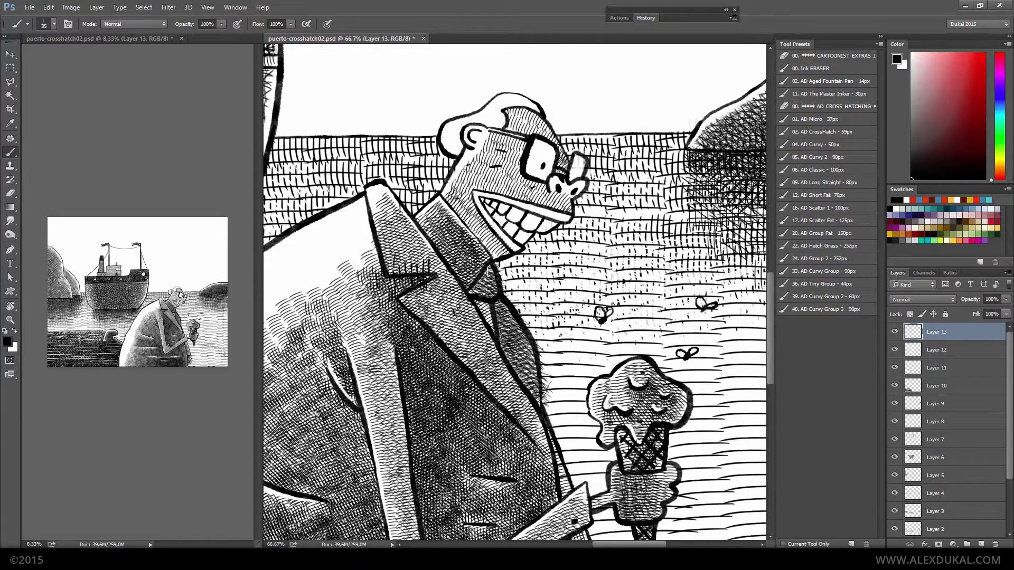
key("bracketleft")
left_click_drag(497, 307, 533, 388)
left_click_drag(467, 277, 522, 365)
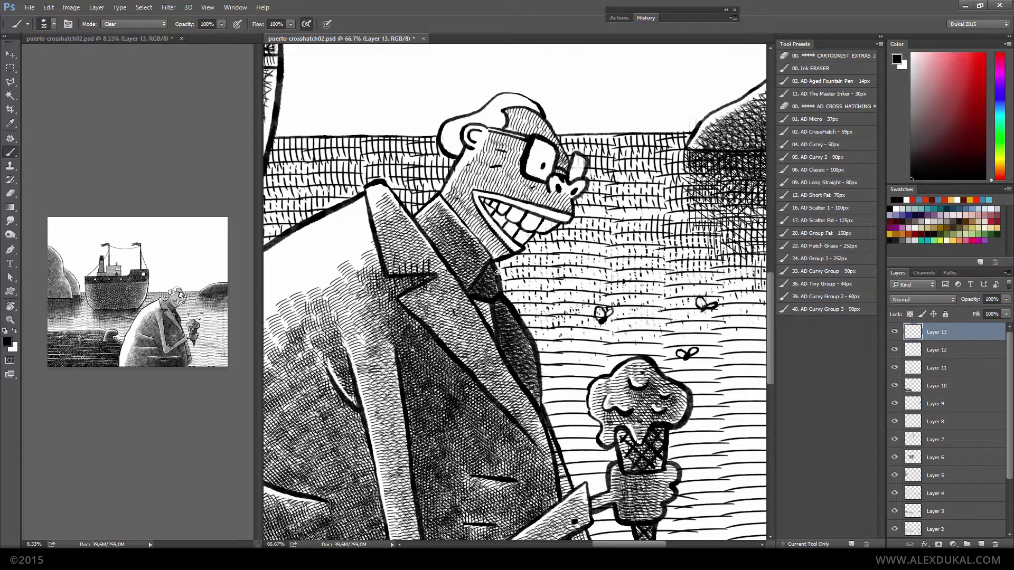
left_click_drag(497, 169, 560, 206)
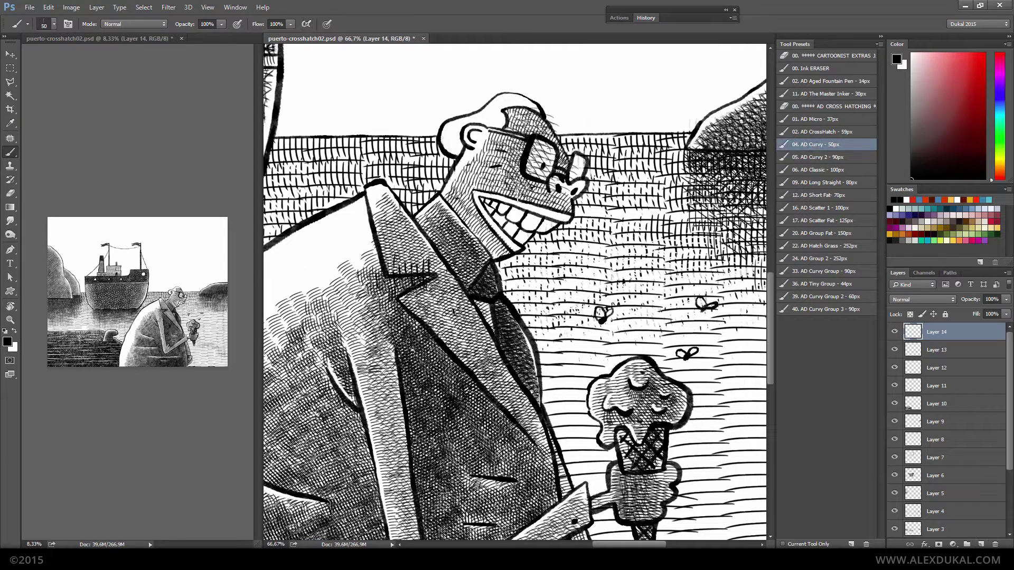
left_click_drag(512, 106, 555, 211)
left_click_drag(460, 206, 507, 248)
left_click_drag(507, 95, 539, 206)
Lighten hatching inside the glasses and near the forehead with the ink-clearing brush
key("e")
left_click_drag(531, 151, 547, 174)
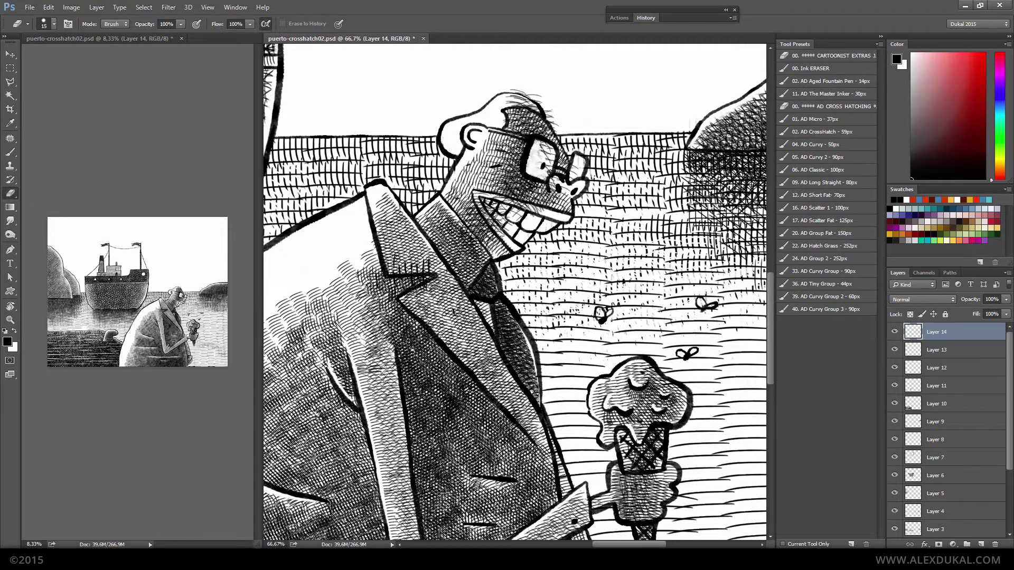
left_click(811, 68)
left_click_drag(507, 135, 530, 128)
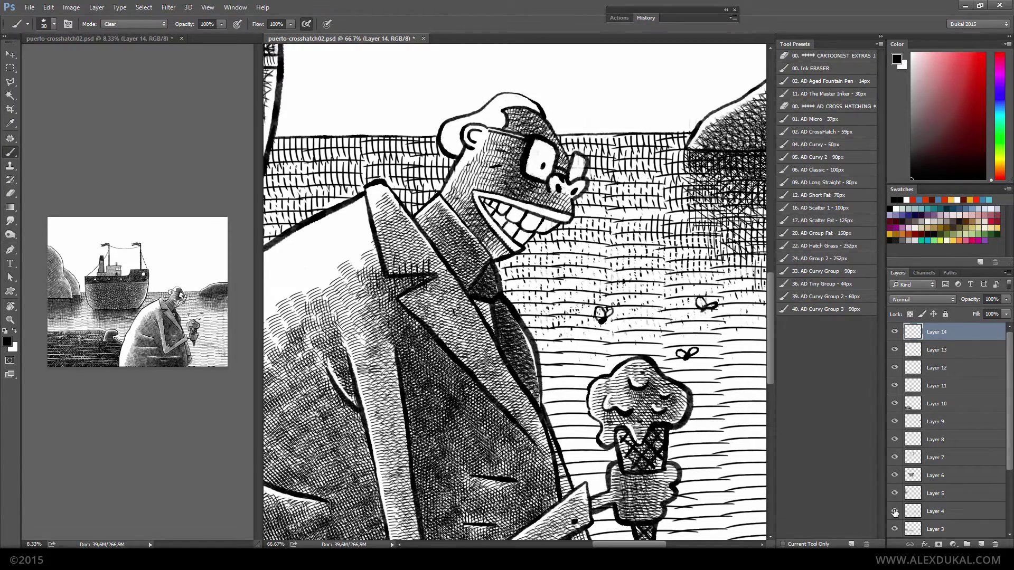
left_click(929, 512)
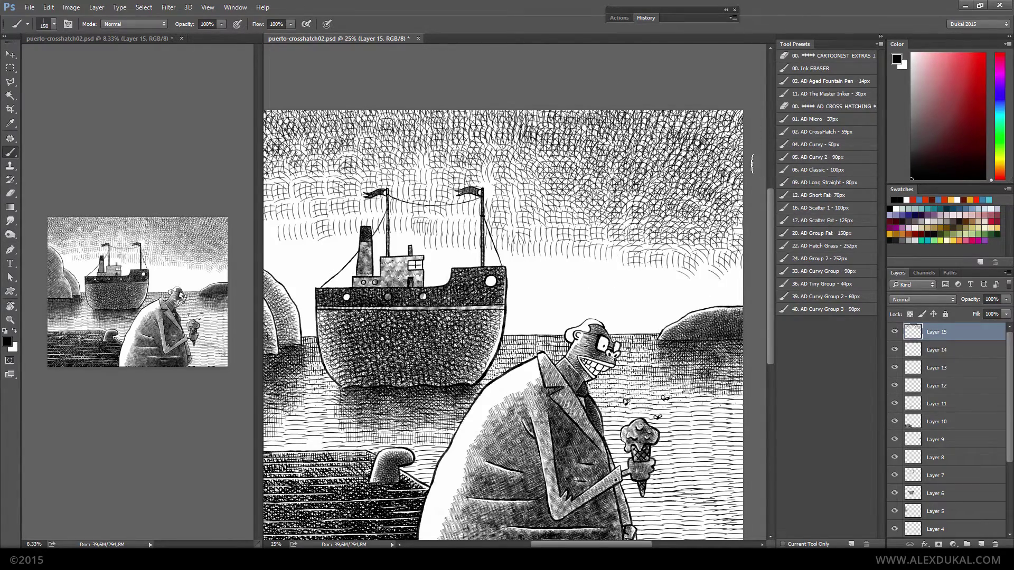
In Clear mode, fade sky hatching near the right mast and lighten the dark pier at lower left
key("shift+alt+r")
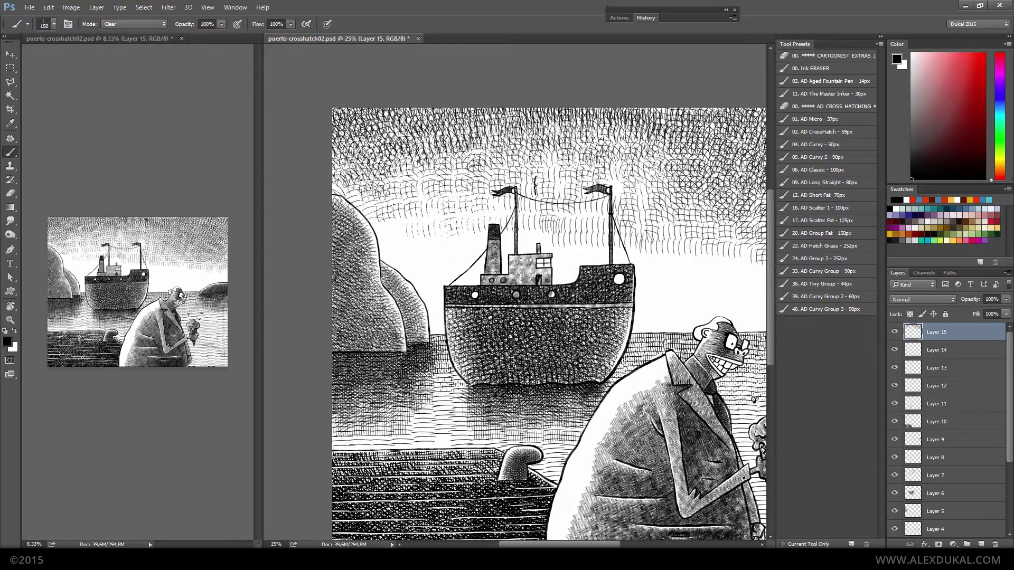
left_click_drag(463, 200, 550, 183)
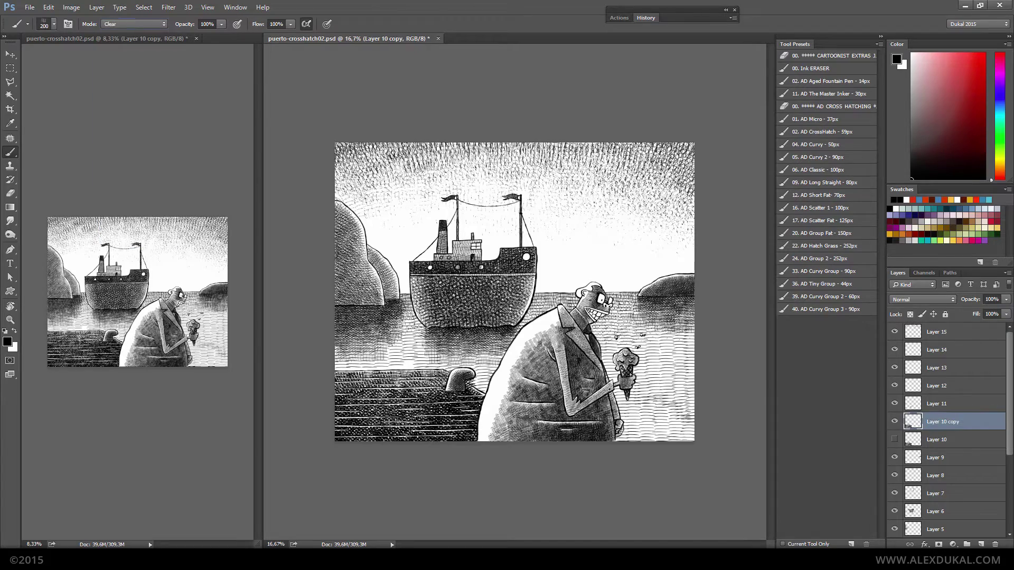
left_click_drag(472, 381, 476, 414)
left_click_drag(438, 359, 369, 433)
left_click_drag(370, 375, 344, 438)
left_click_drag(465, 380, 433, 438)
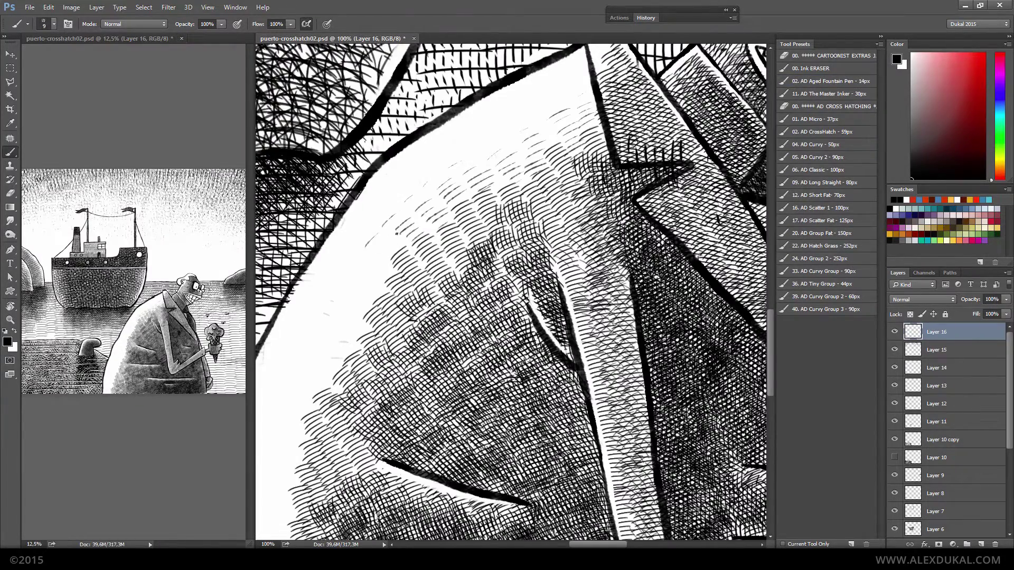
Pan around at 100% to inspect the coat, bottom edge and face hatching
left_click_drag(301, 341, 428, 198)
left_click_drag(424, 267, 460, 161)
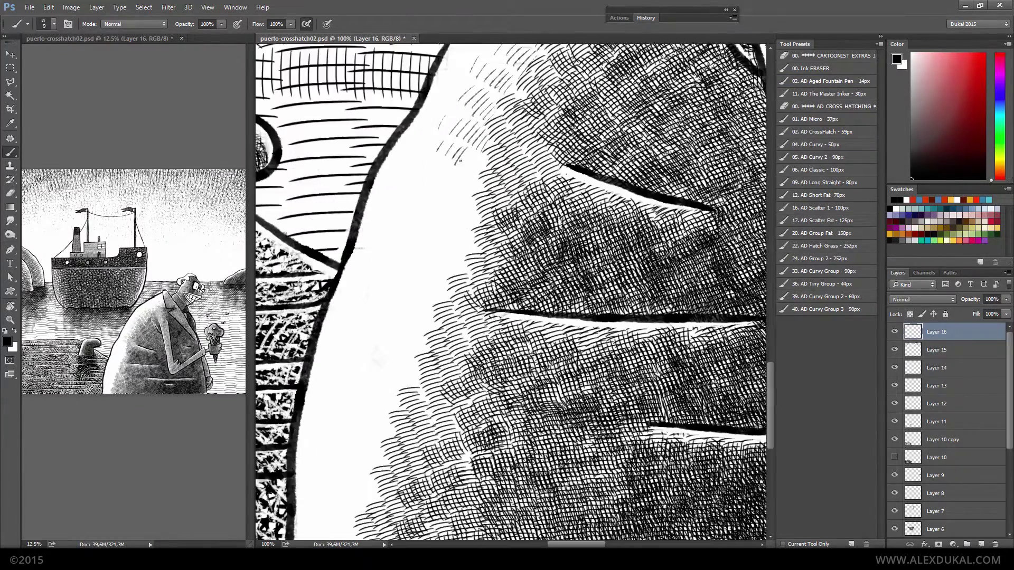
left_click_drag(387, 336, 398, 244)
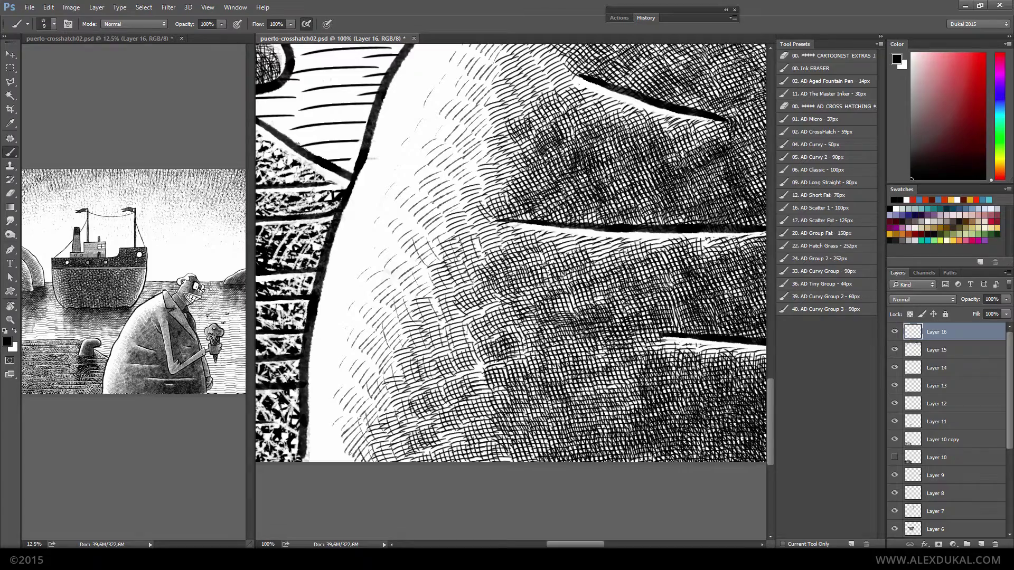
left_click_drag(496, 69, 528, 328)
mouse_move(692, 187)
left_mouse_down()
mouse_move(516, 129)
mouse_move(503, 111)
left_mouse_up()
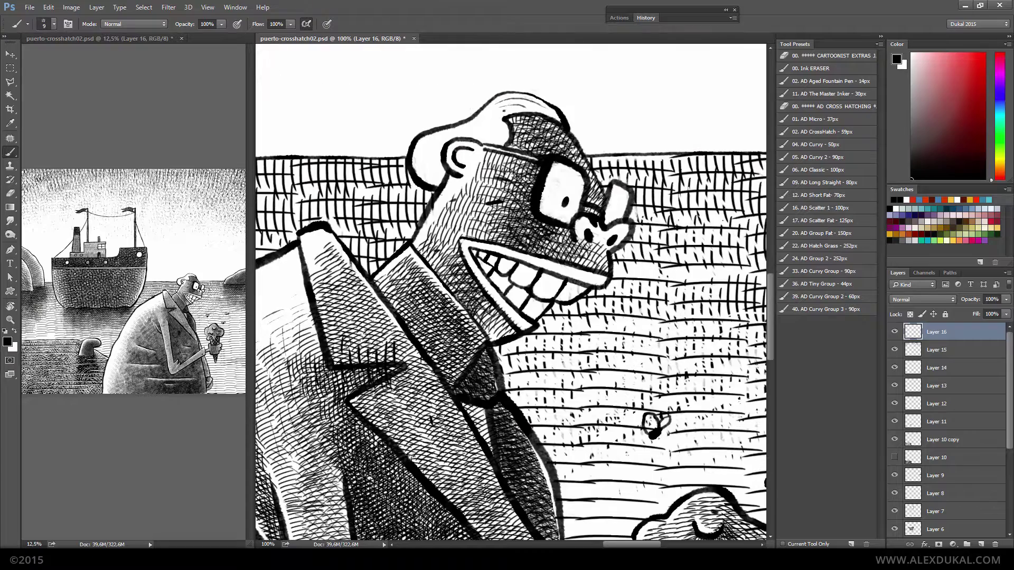
Paint a white highlight stroke down the ship's hull edge
left_click_drag(443, 134, 749, 475)
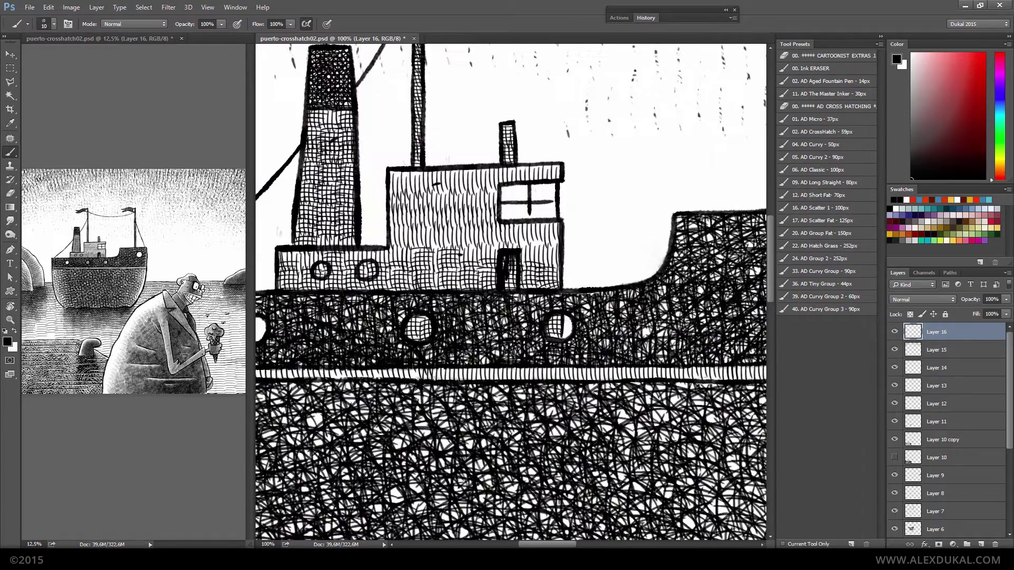
key("bracketright")
key("bracketright")
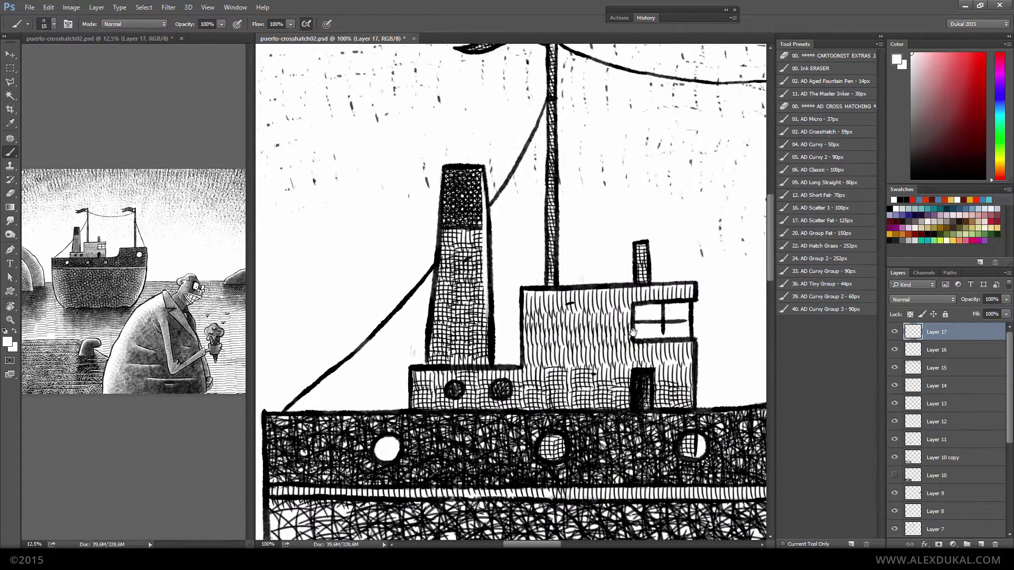
left_click_drag(559, 112, 547, 281)
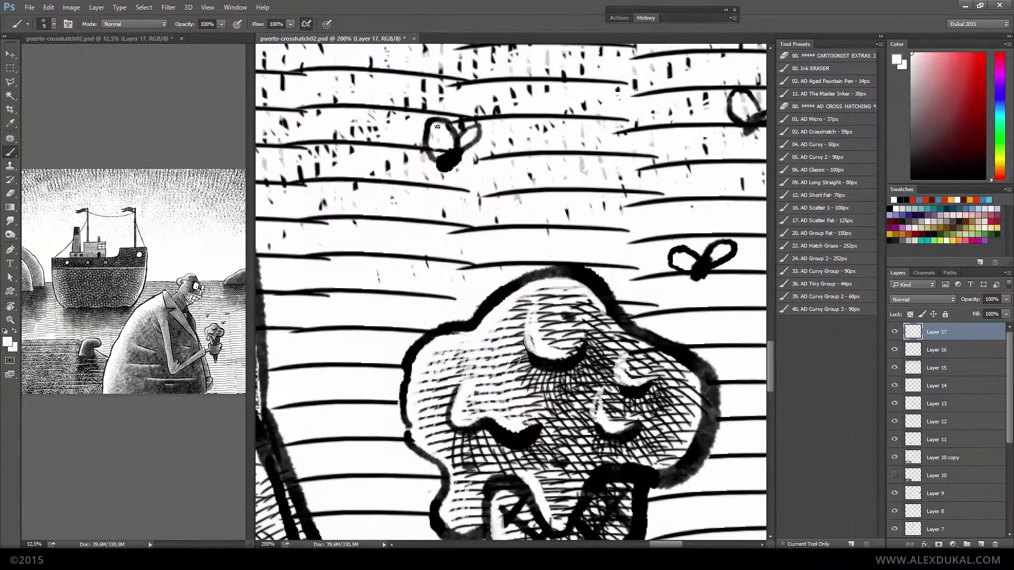
left_click_drag(762, 232, 509, 236)
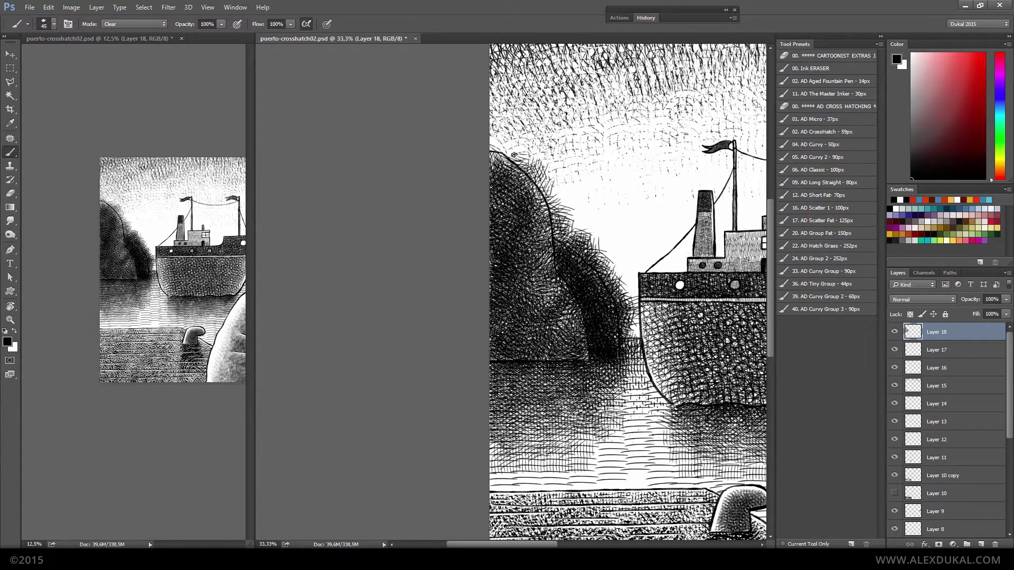
Clear stray hatching along the dark rock's edge and above the man's shoulder
left_click_drag(560, 201, 644, 364)
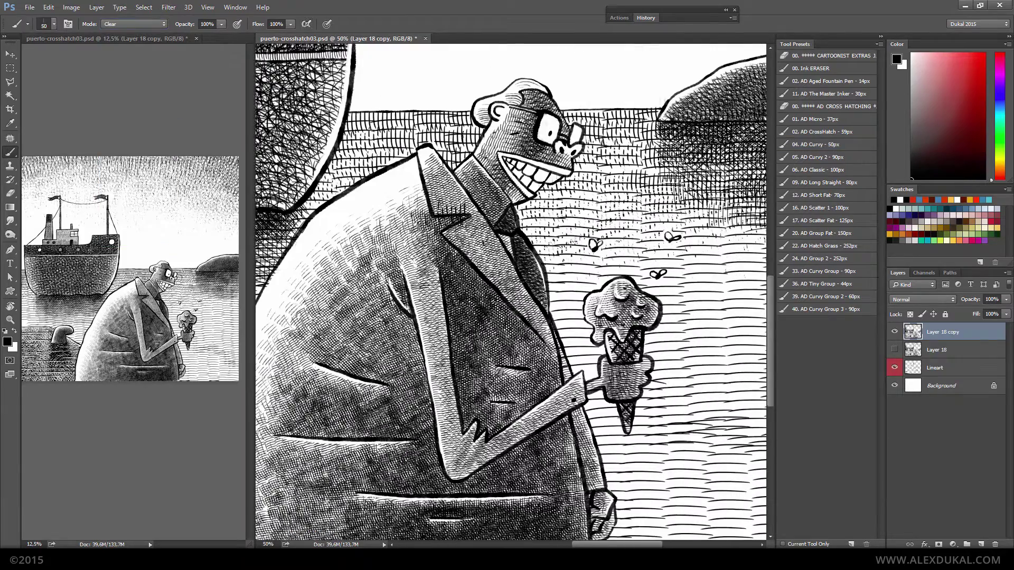
key("bracketright")
left_click_drag(475, 122, 449, 169)
mouse_move(412, 130)
left_mouse_down()
mouse_move(338, 169)
mouse_move(344, 177)
left_mouse_up()
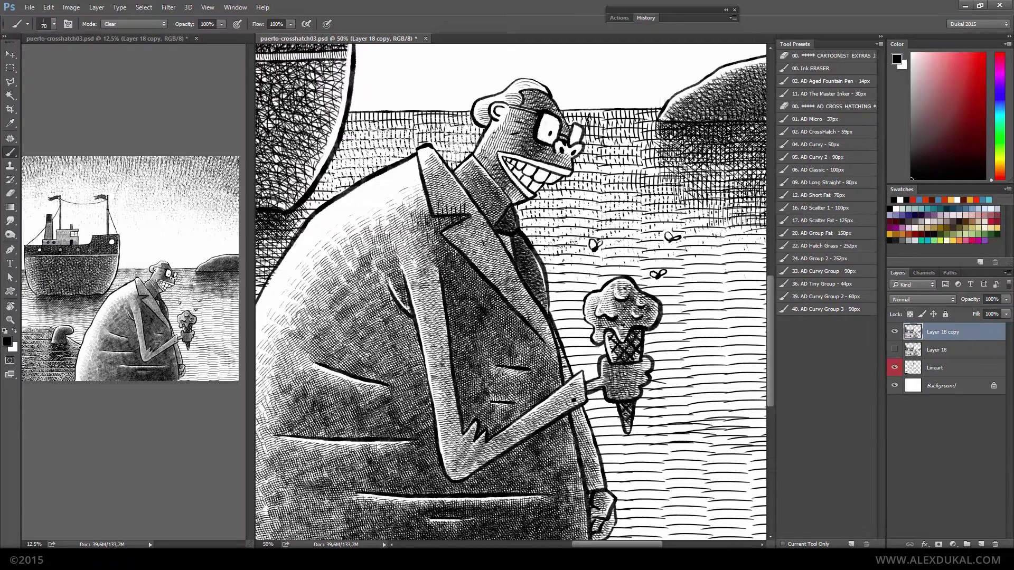
left_click_drag(586, 113, 644, 132)
left_click_drag(591, 190, 638, 119)
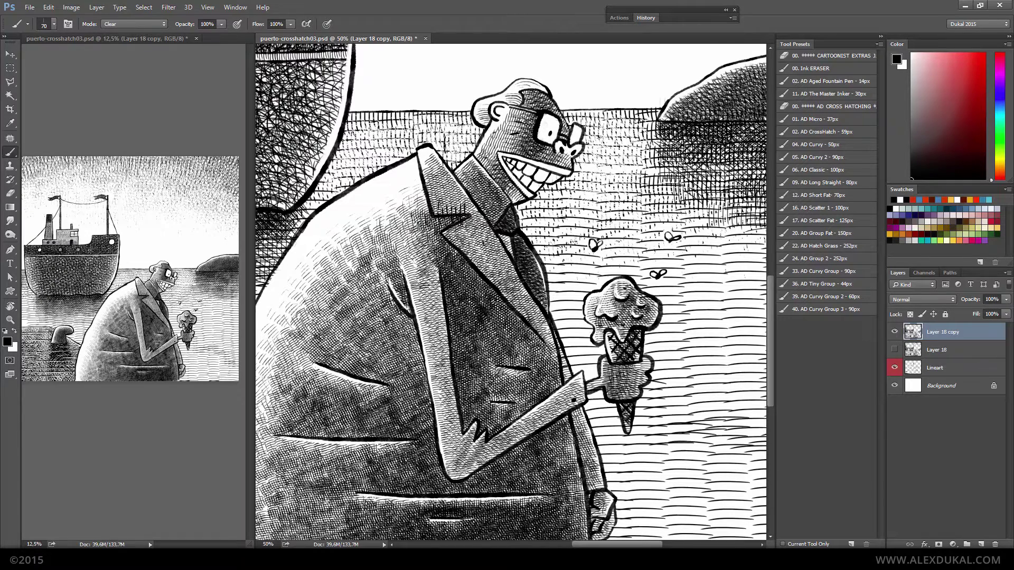
Lighten hatching right of the head and across the lower-right sea with a larger brush
key("bracketright")
key("bracketright")
left_click_drag(658, 195, 702, 127)
left_click_drag(668, 354, 446, 227)
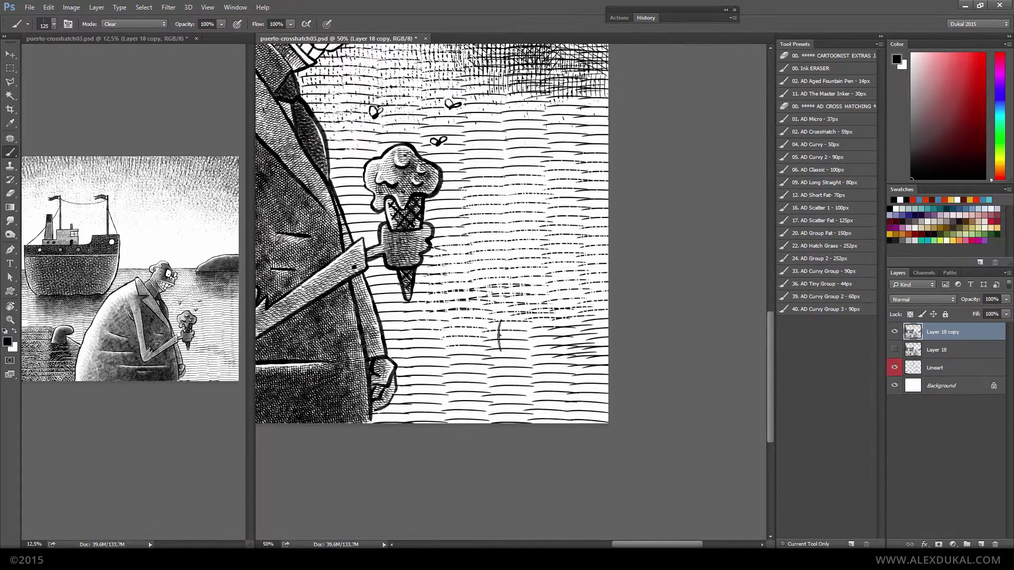
key("bracketright")
key("bracketright")
key("bracketright")
key("bracketleft")
left_click_drag(492, 287, 548, 423)
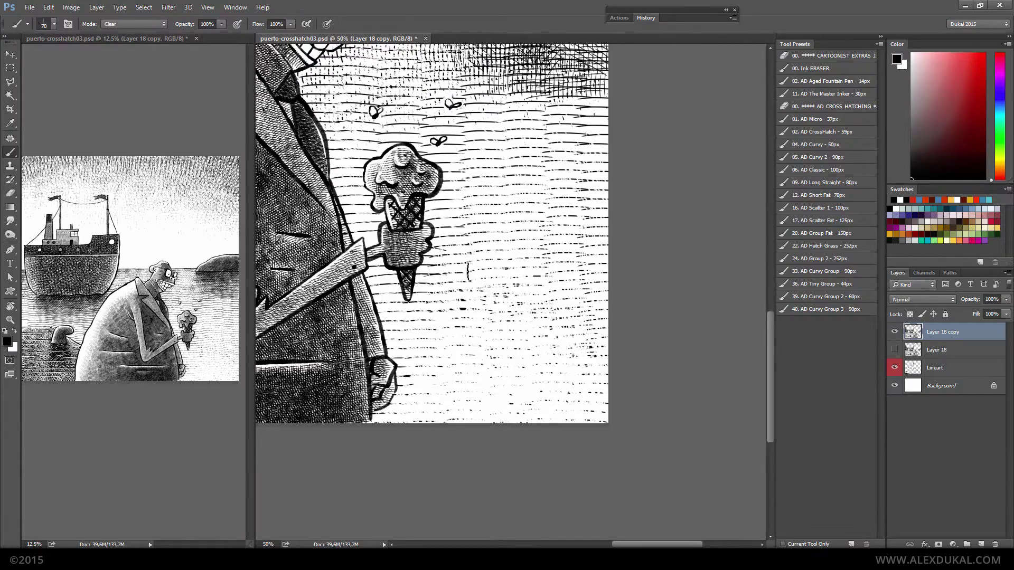
key("bracketright")
key("bracketright")
key("bracketright")
left_click_drag(467, 272, 581, 158)
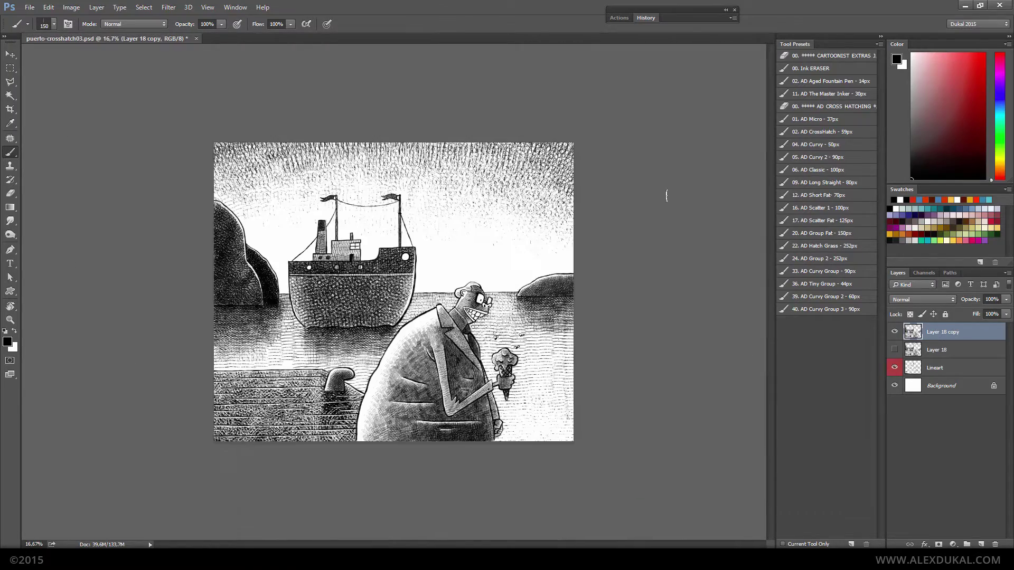
On a new layer, hatch the teeth with short strokes using a fine inking brush
key("ctrl+plus")
left_click(980, 544)
left_click(829, 93)
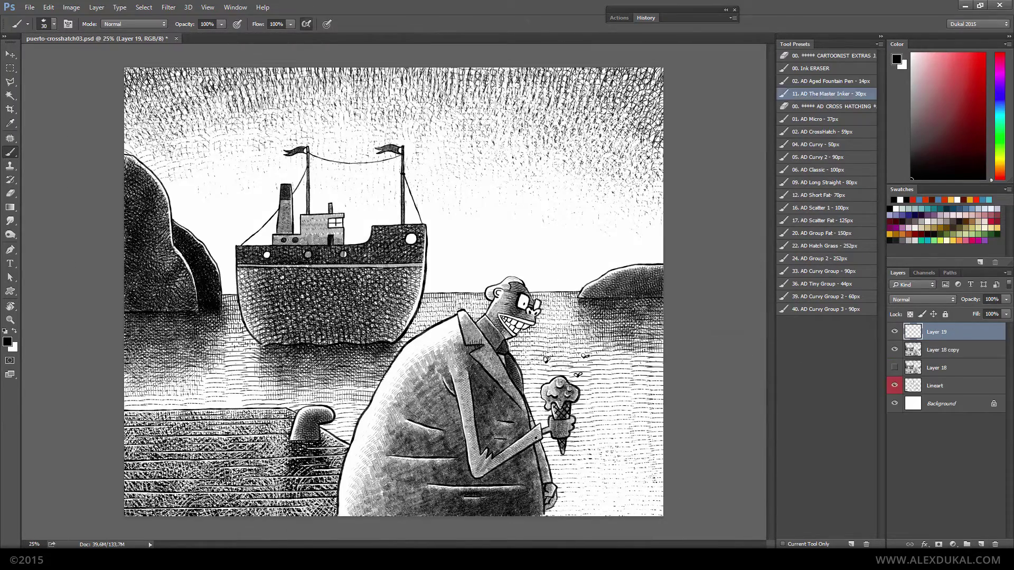
scroll(523, 322, "up", 4)
scroll(443, 182, "up", 3)
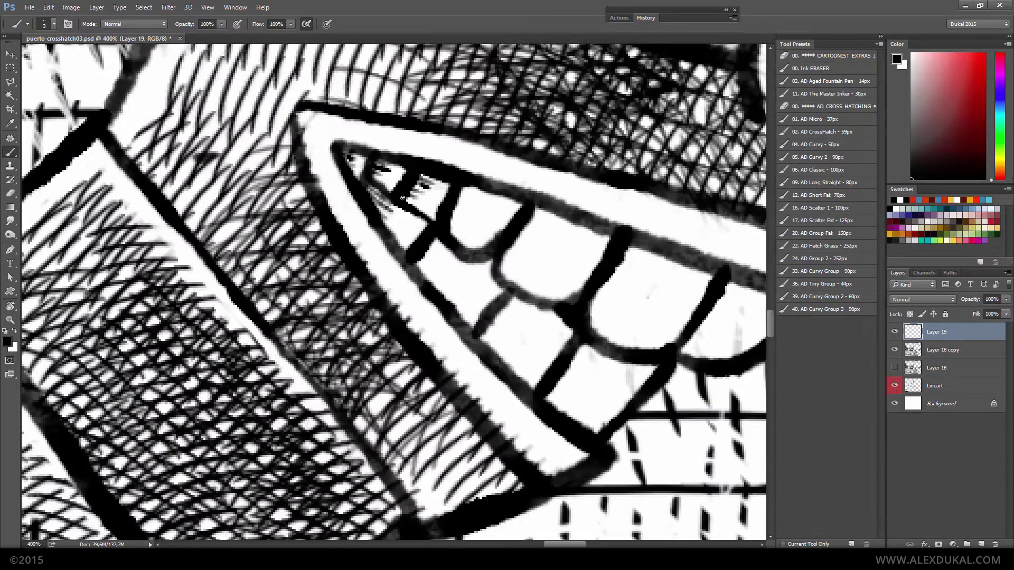
mouse_move(402, 198)
left_mouse_down()
mouse_move(560, 228)
mouse_move(438, 259)
mouse_move(523, 327)
left_mouse_up()
left_click_drag(581, 369, 604, 330)
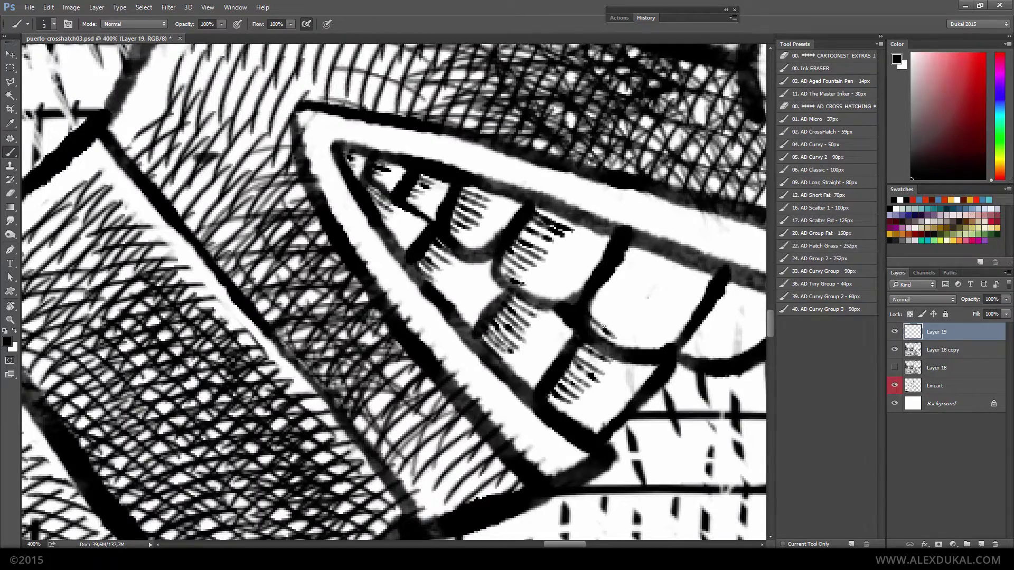
On another new layer, darken the coat with a broad shading brush
scroll(737, 361, "down", 5)
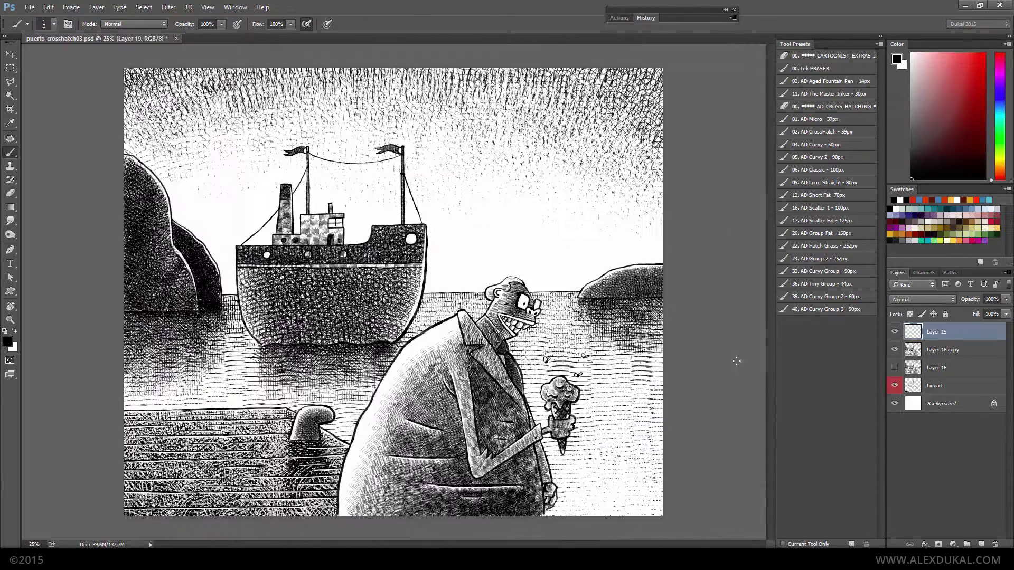
left_click(981, 544)
left_click(829, 157)
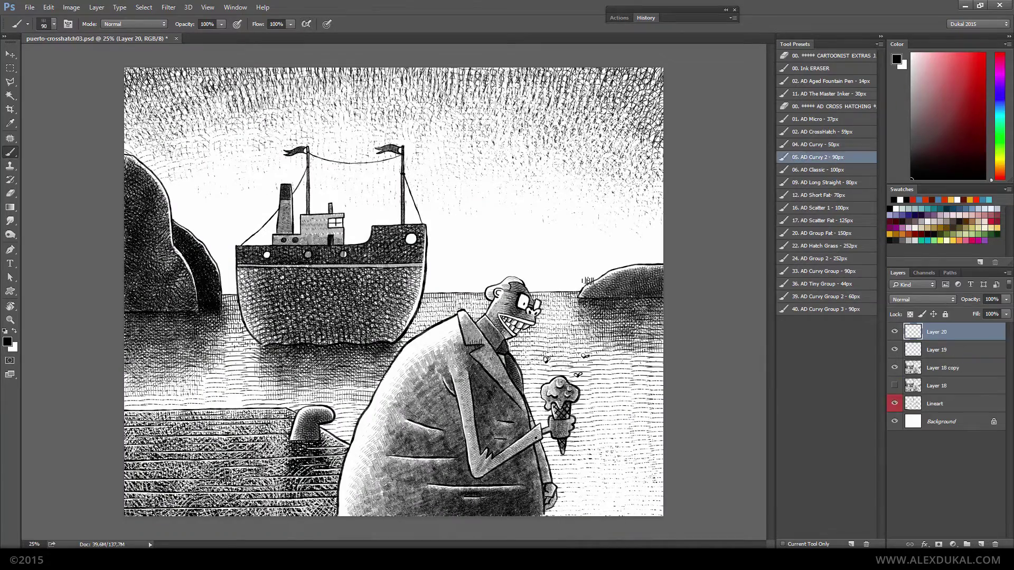
mouse_move(412, 369)
left_mouse_down()
mouse_move(456, 515)
mouse_move(380, 370)
mouse_move(549, 520)
left_mouse_up()
Scratch thin white highlights into the lapel edge and coat with the ink-clearing brush
key("period")
scroll(454, 414, "up", 3)
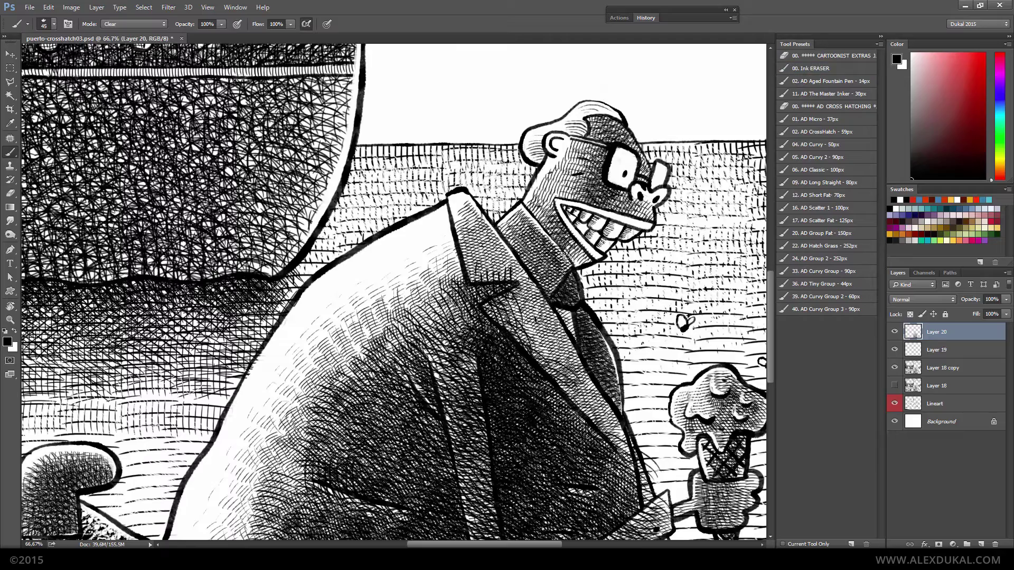
left_click_drag(511, 297, 565, 361)
scroll(451, 269, "down", 3)
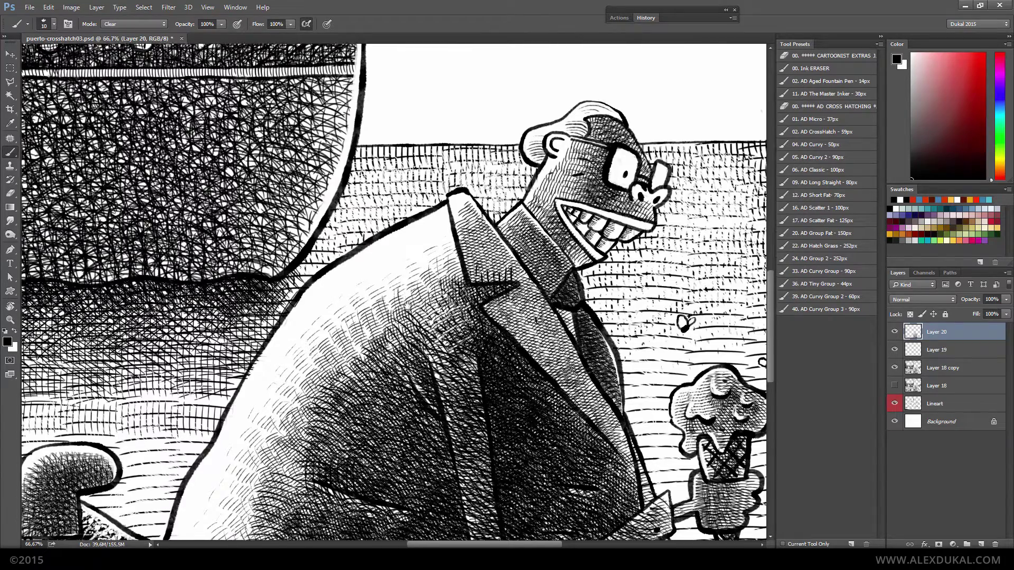
key("bracketleft")
key("bracketleft")
key("bracketleft")
key("bracketright")
key("bracketright")
left_click_drag(458, 186, 508, 413)
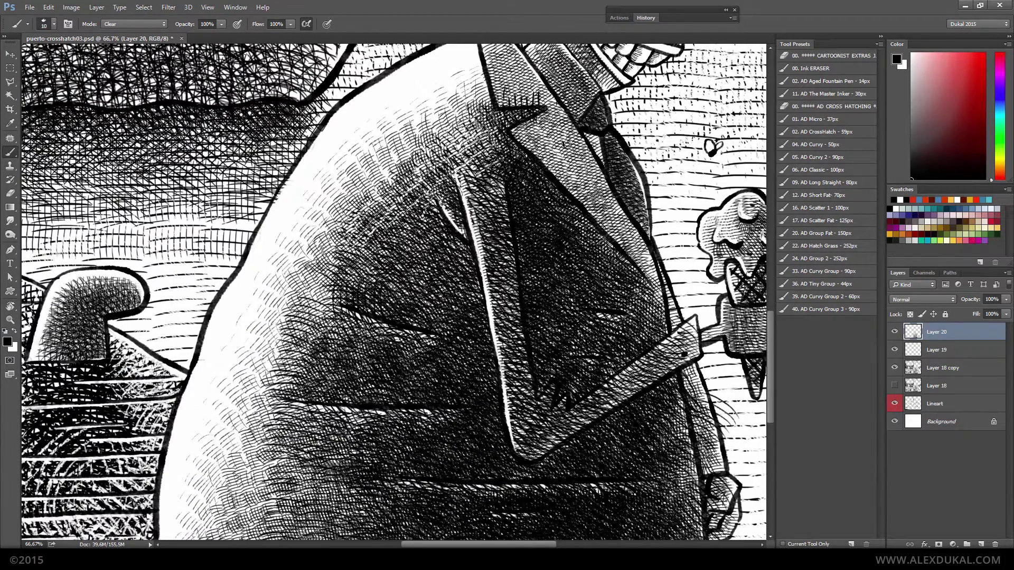
left_click_drag(343, 296, 423, 235)
key("bracketleft")
scroll(299, 466, "down", 3)
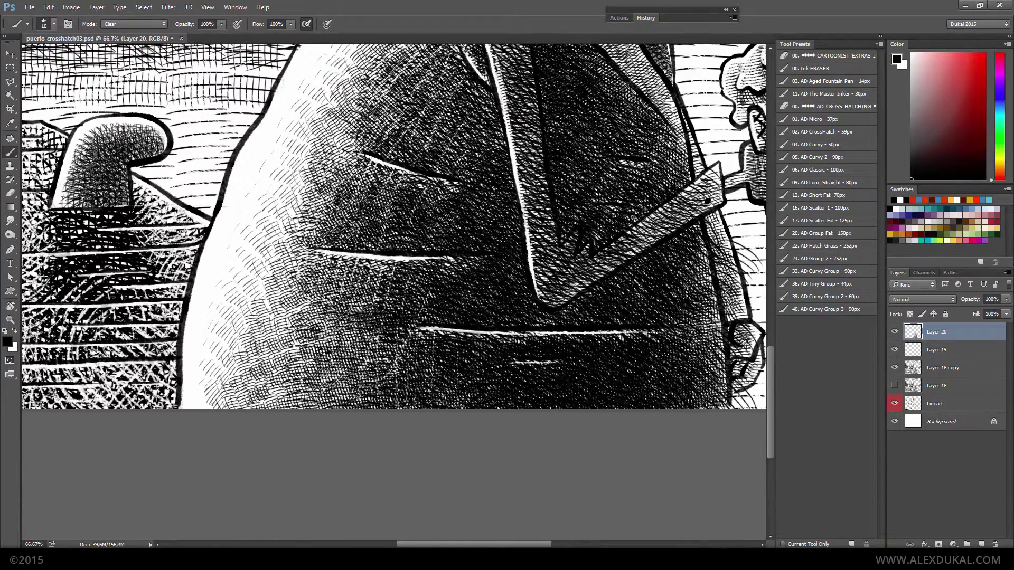
key("bracketright")
key("bracketright")
key("bracketright")
left_click_drag(664, 195, 479, 203)
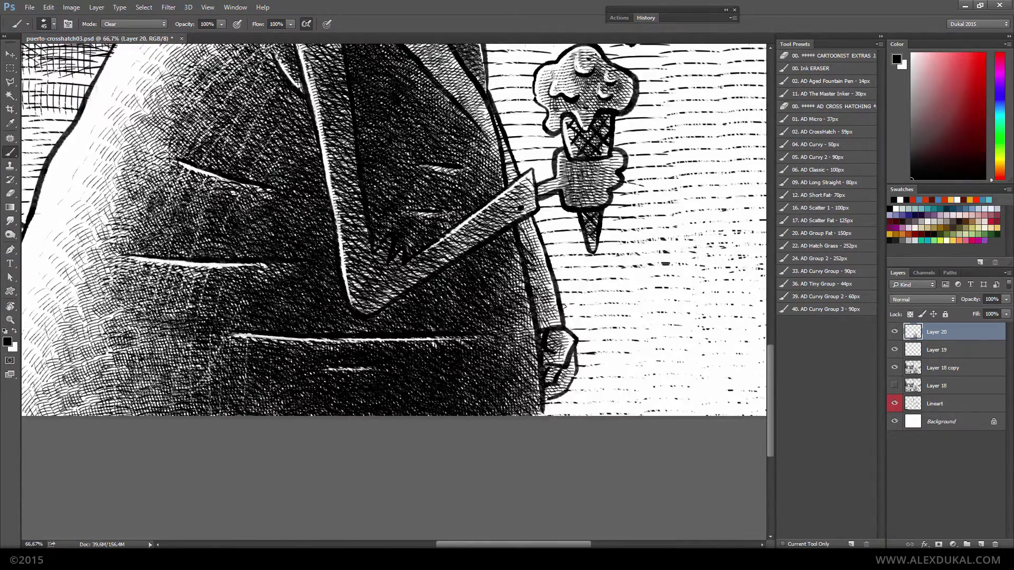